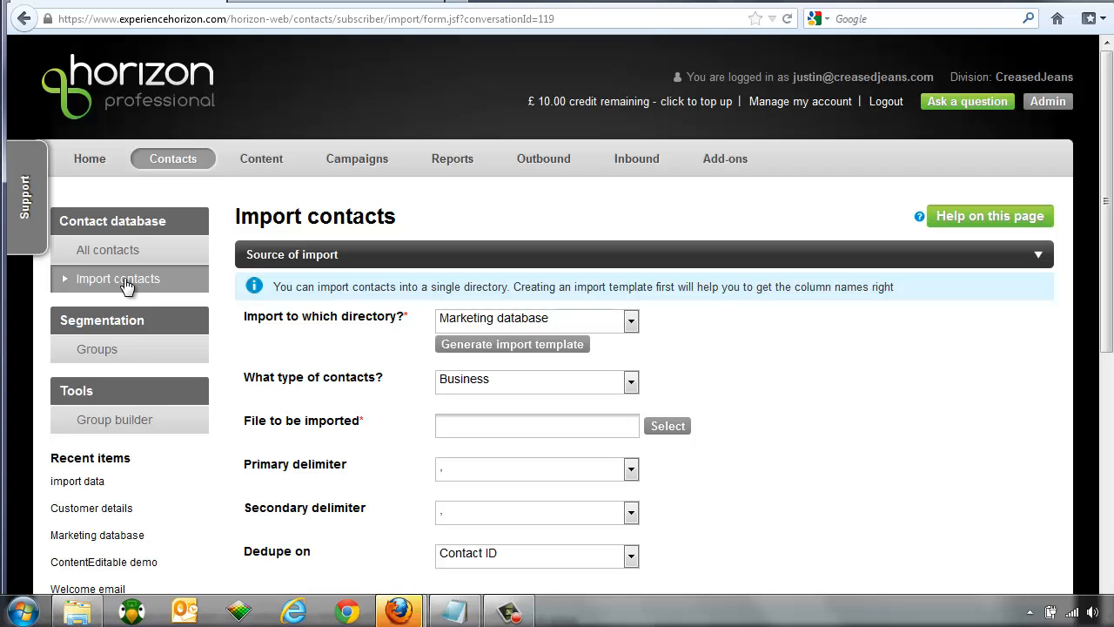
Step: Target the Marketing database, generate a Spreadsheet (.xls) import template and open it in Excel
click(472, 325)
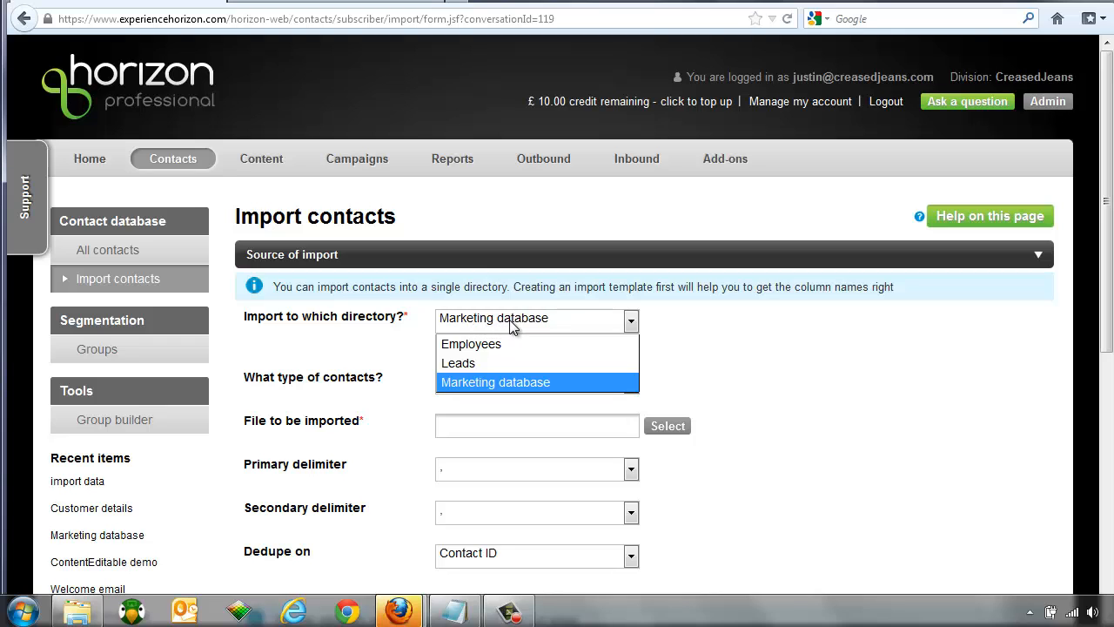
click(518, 384)
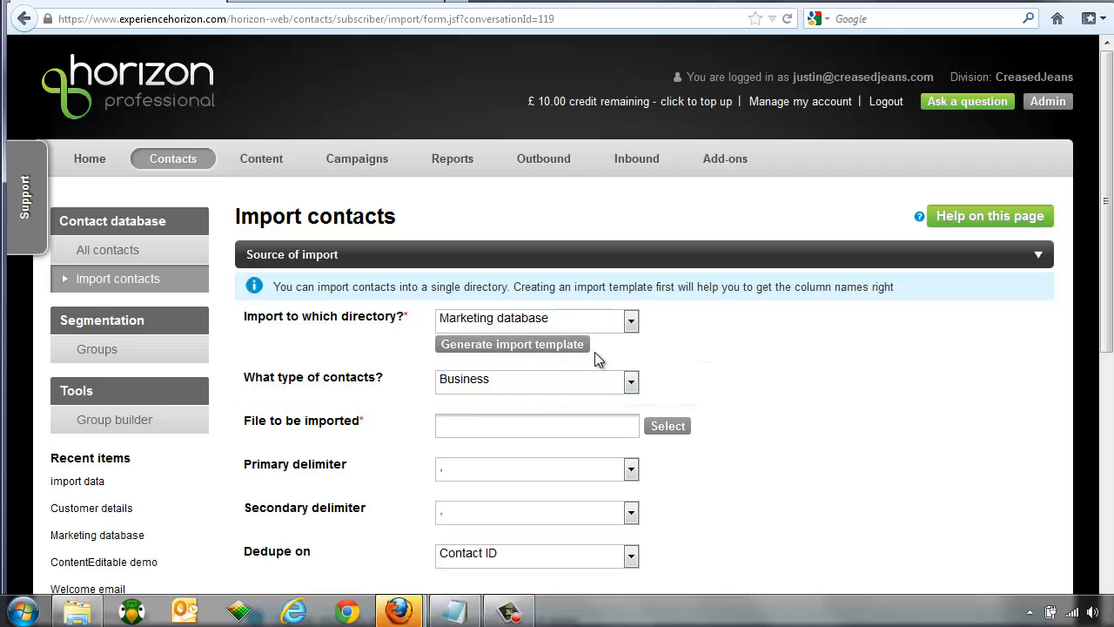
click(512, 348)
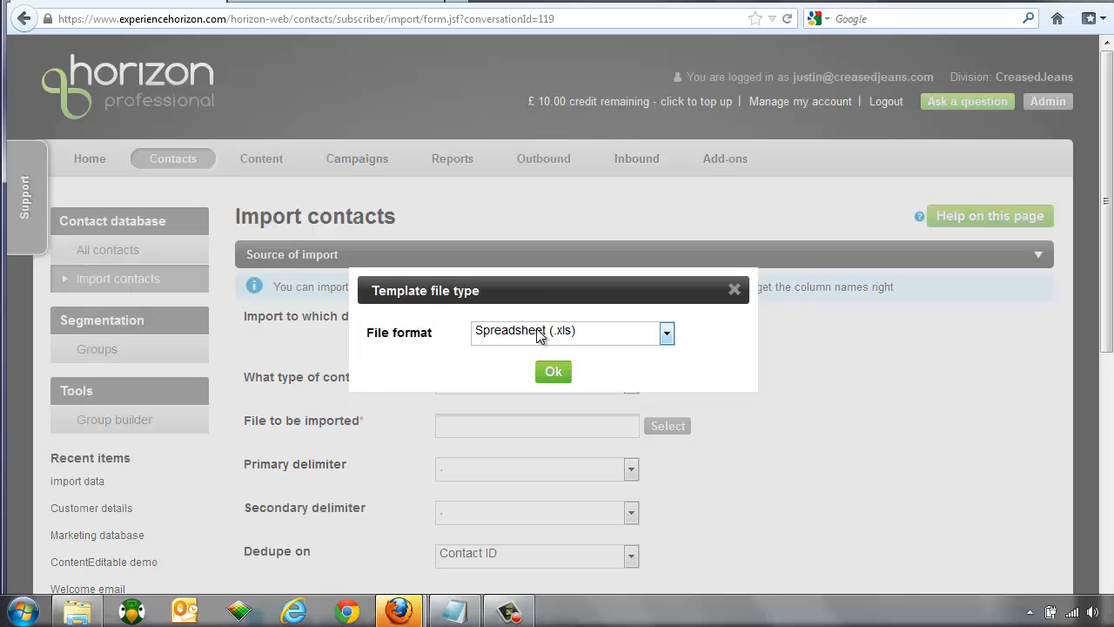
click(539, 336)
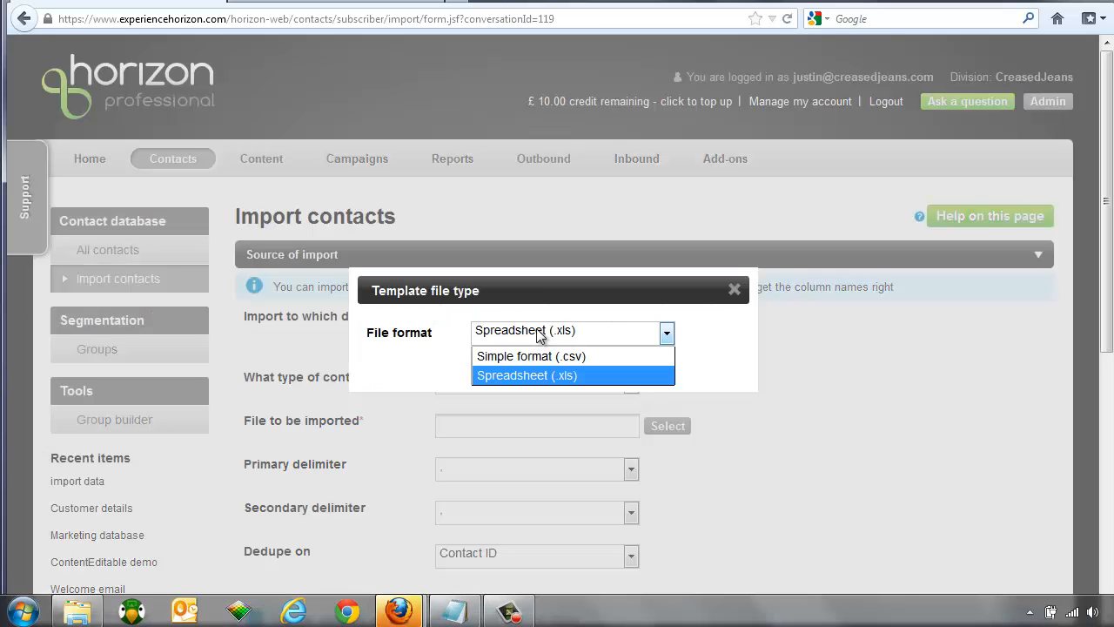
click(535, 375)
click(557, 376)
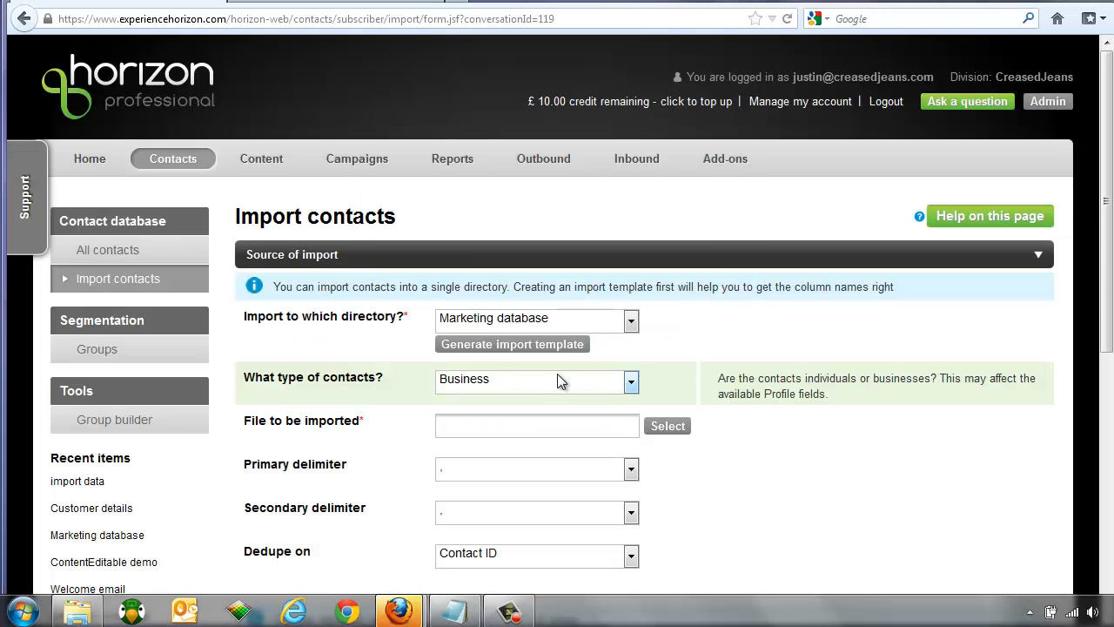
click(618, 428)
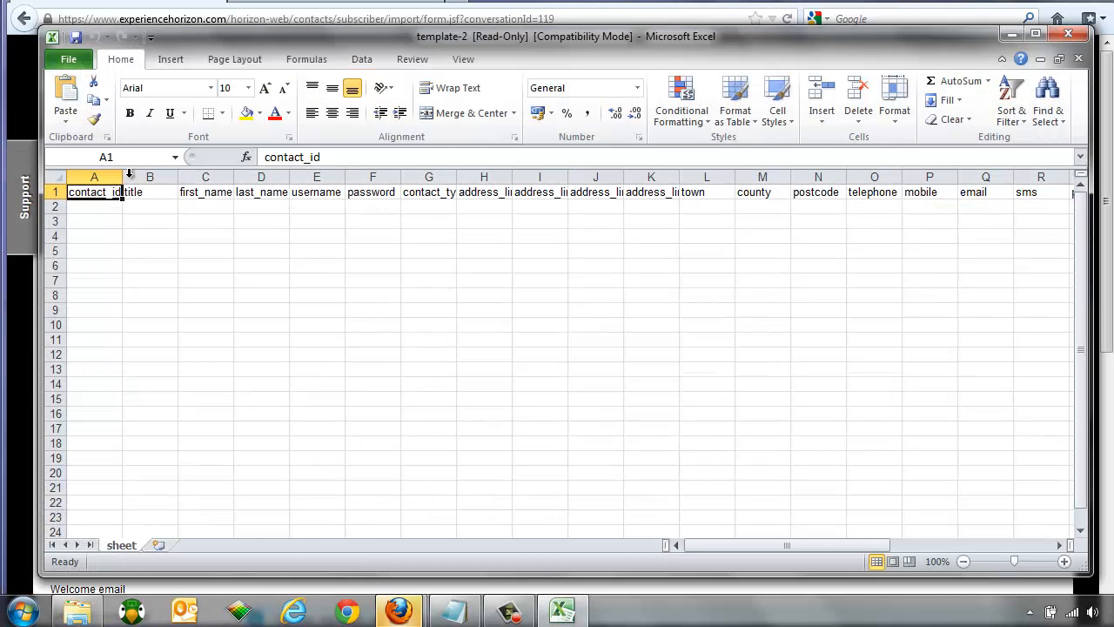
Step: Widen column U so the opt_in_categories header shows in full
drag(98, 176, 1041, 178)
click(288, 231)
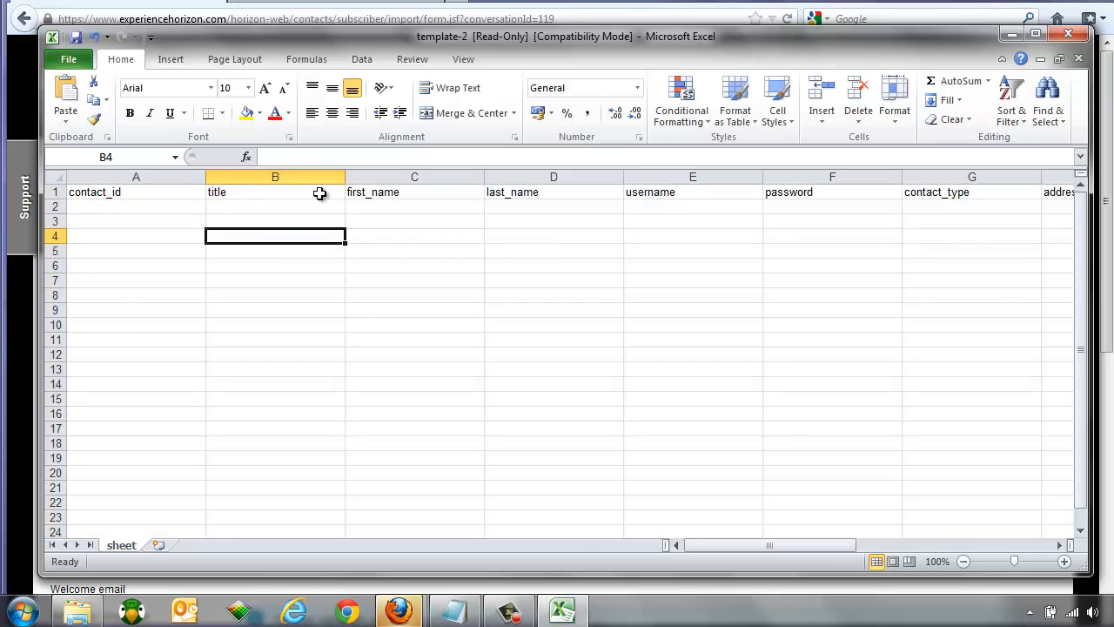
drag(798, 548, 842, 545)
click(1021, 546)
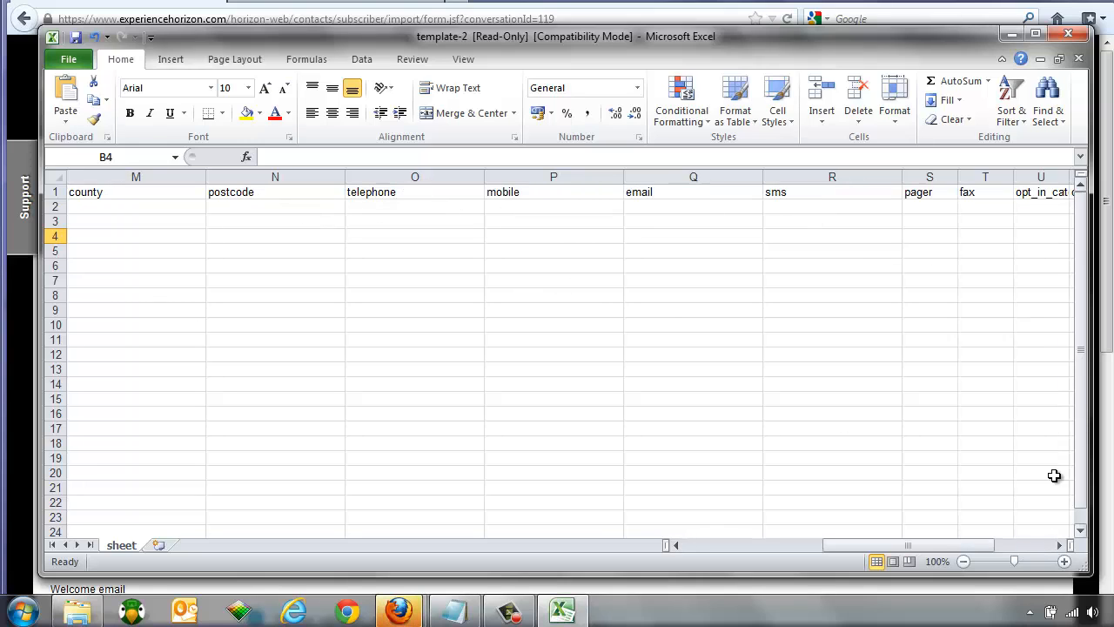
click(1060, 546)
click(1060, 546)
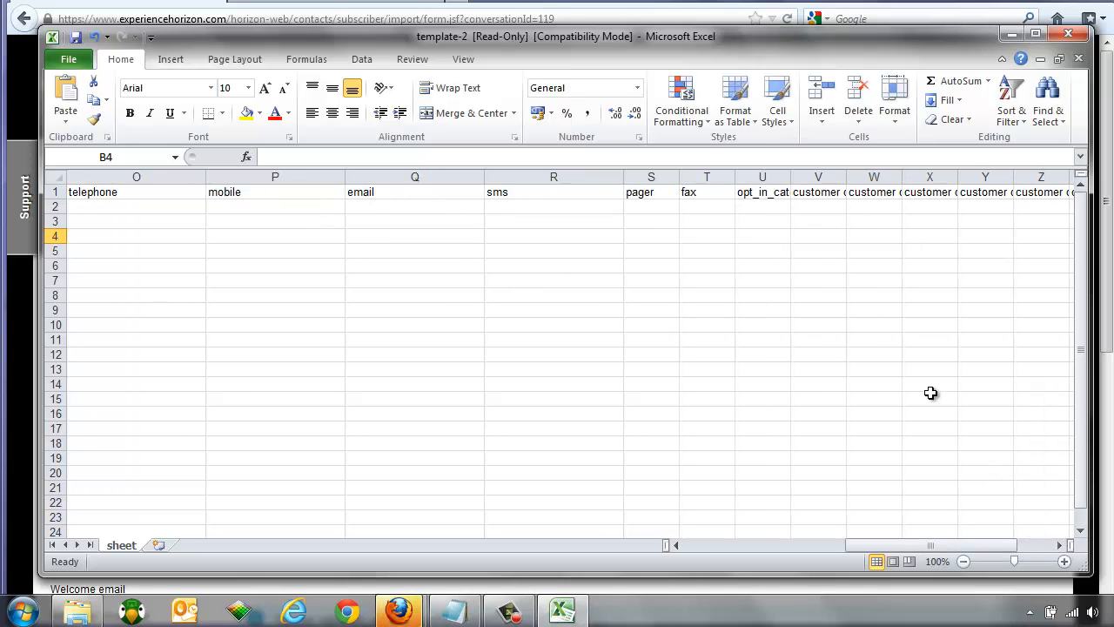
drag(789, 178, 966, 178)
click(834, 214)
Step: Widen the customer details columns from V onward together and return to column A
click(1060, 546)
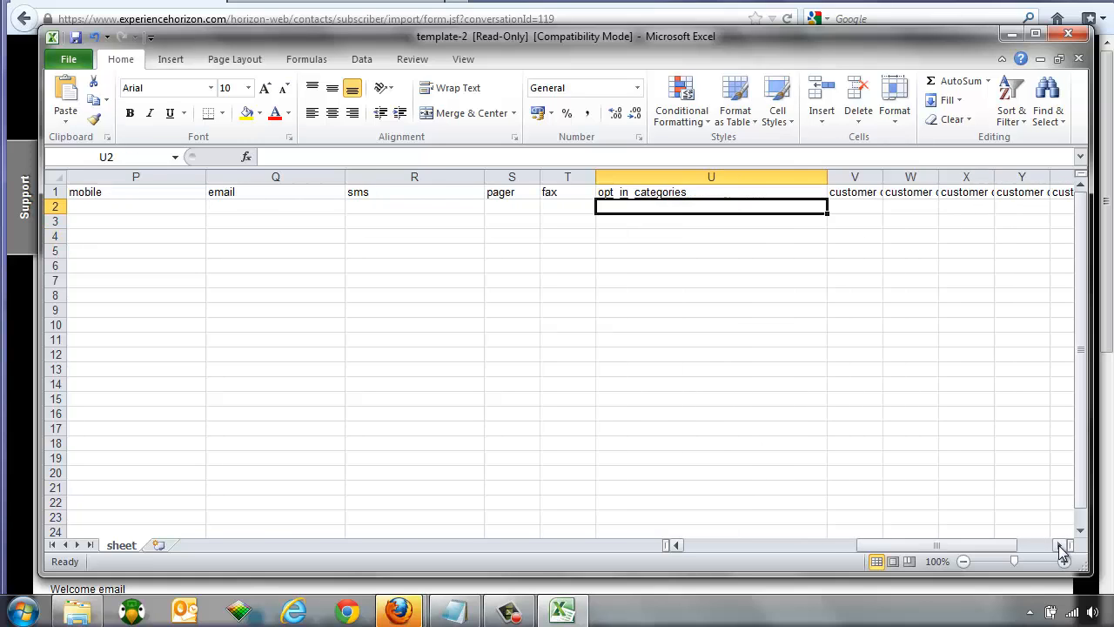
click(1060, 546)
click(1060, 546)
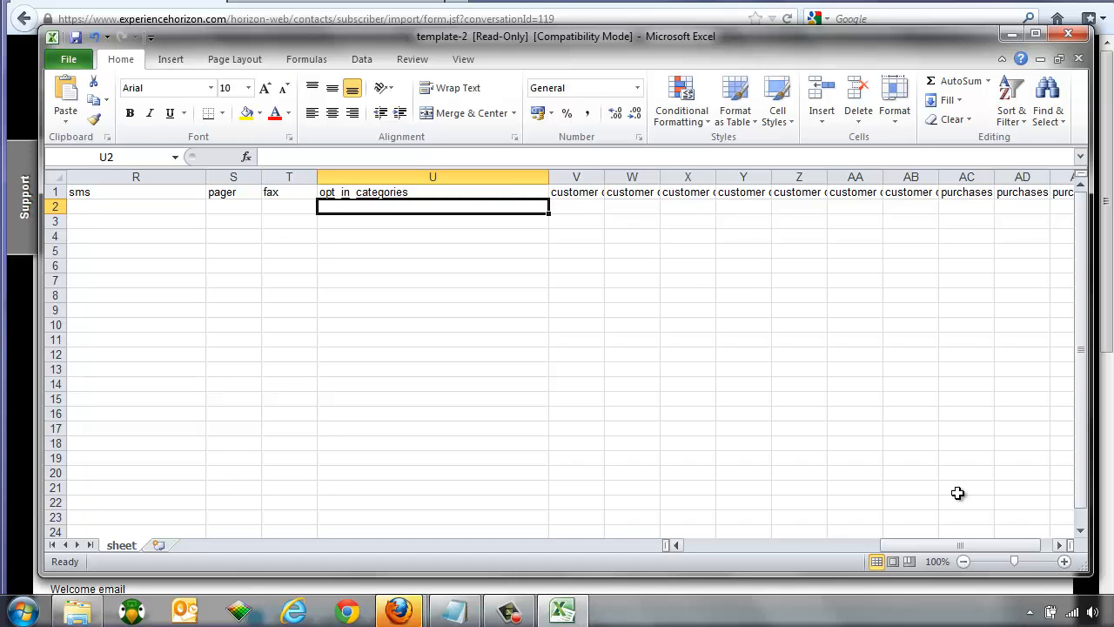
drag(575, 176, 1050, 171)
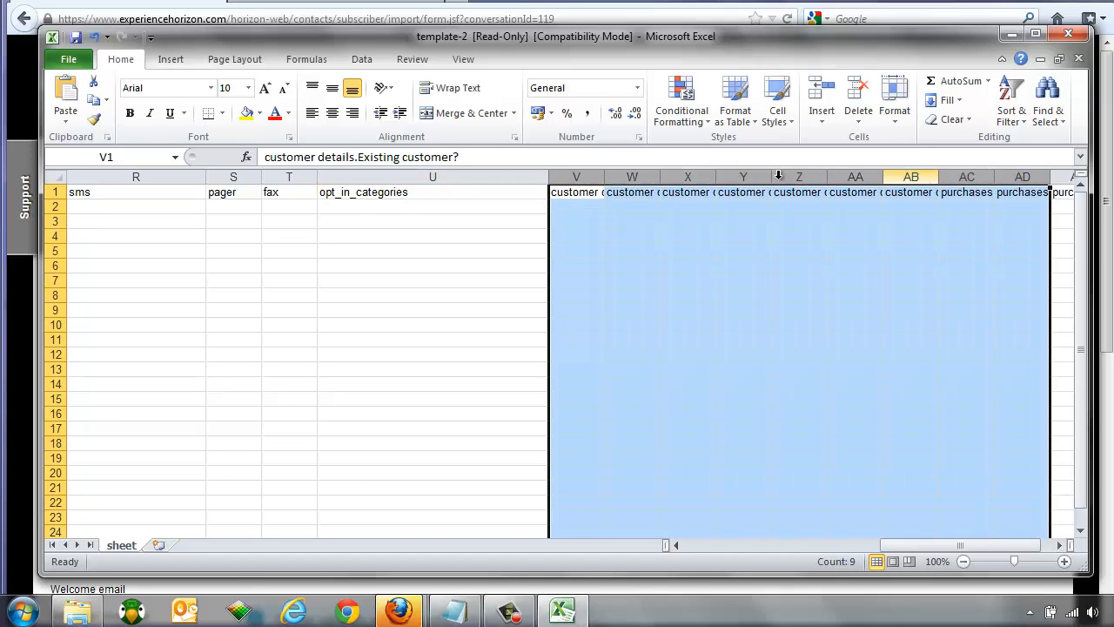
drag(604, 177, 803, 175)
click(754, 205)
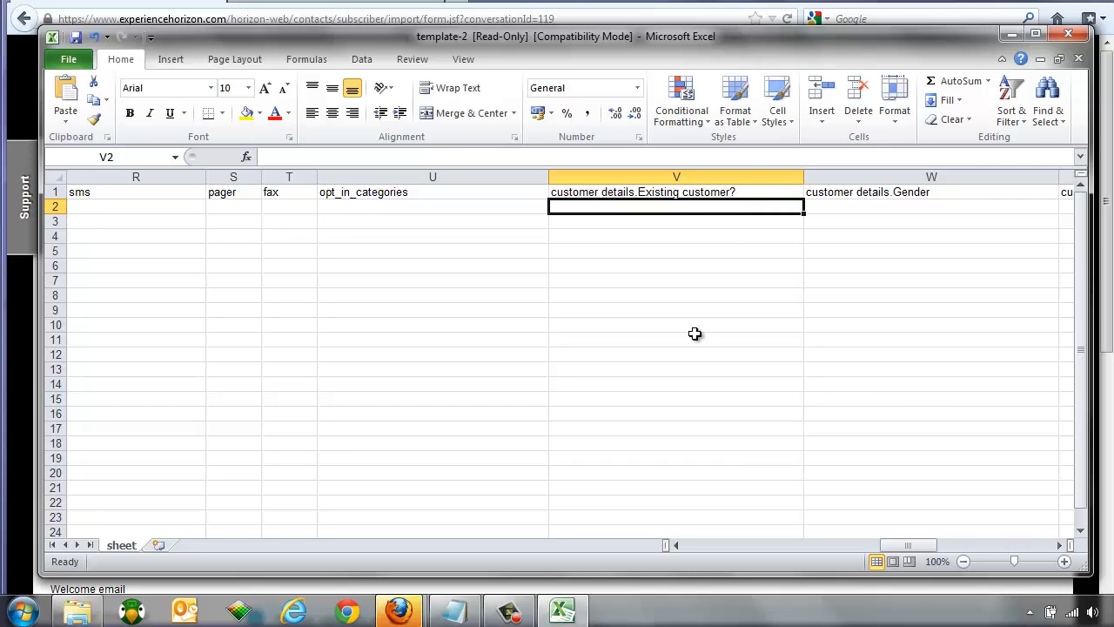
click(690, 546)
click(692, 546)
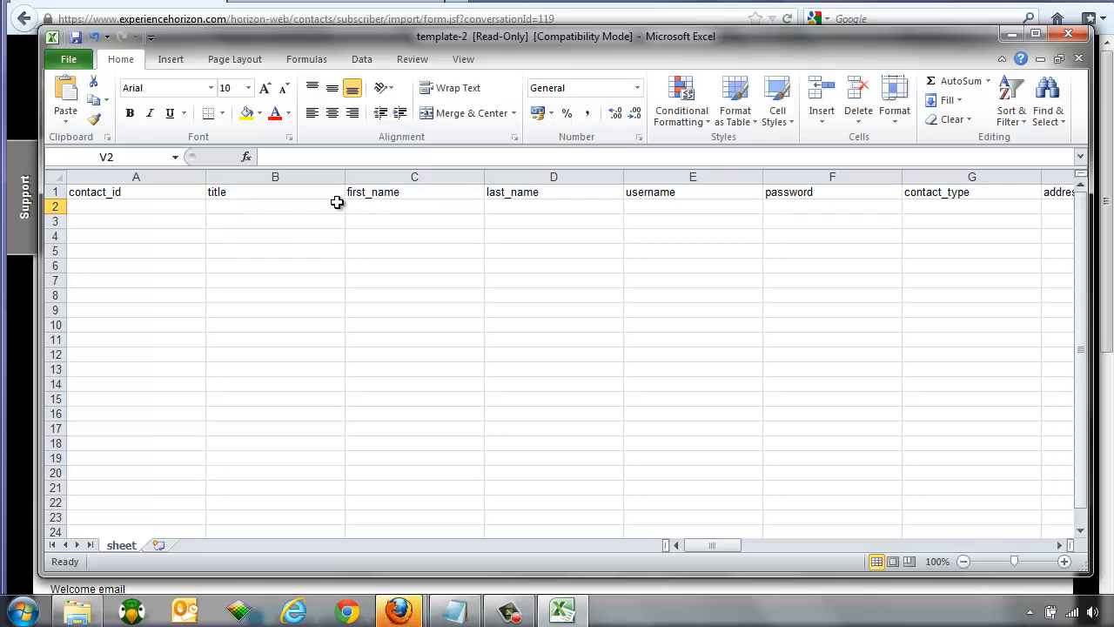
Step: Enter the first contact's first and last name in row 2
click(373, 210)
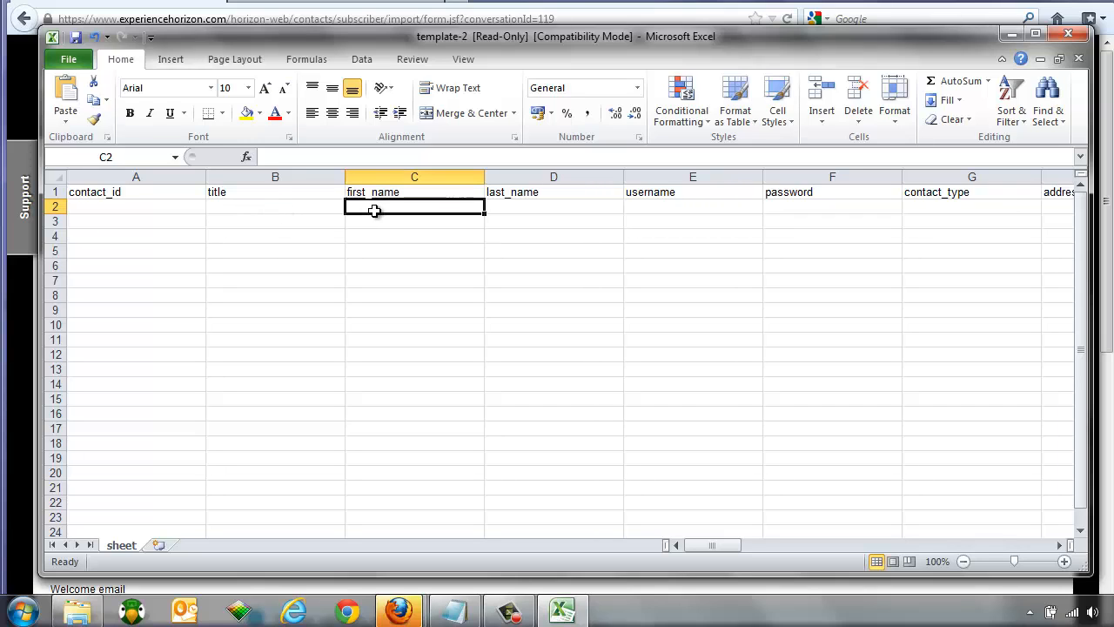
key(Tab)
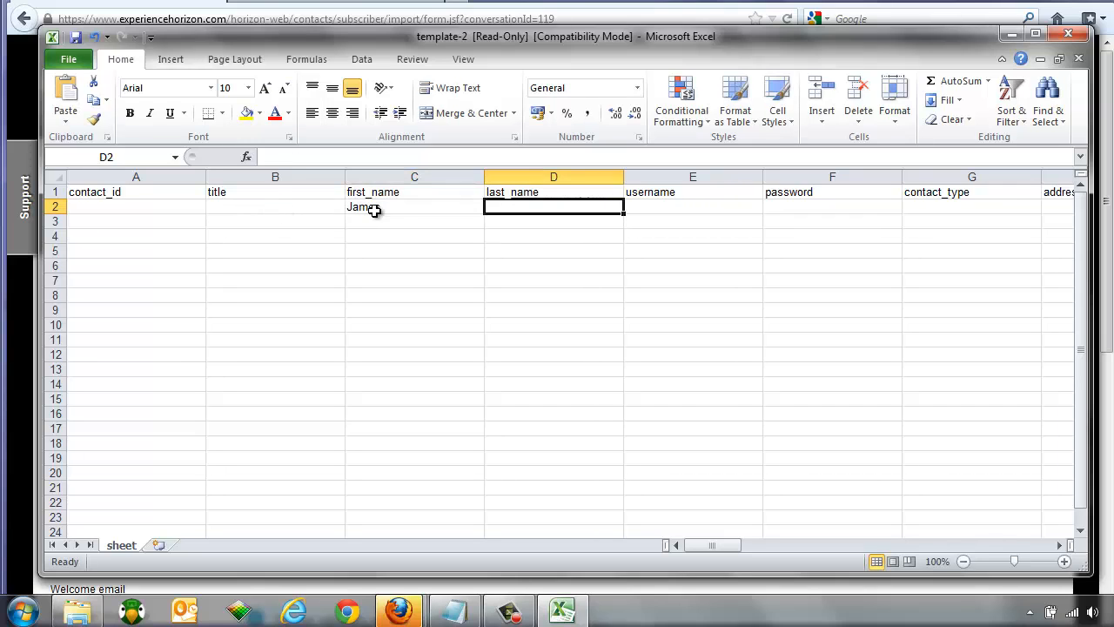
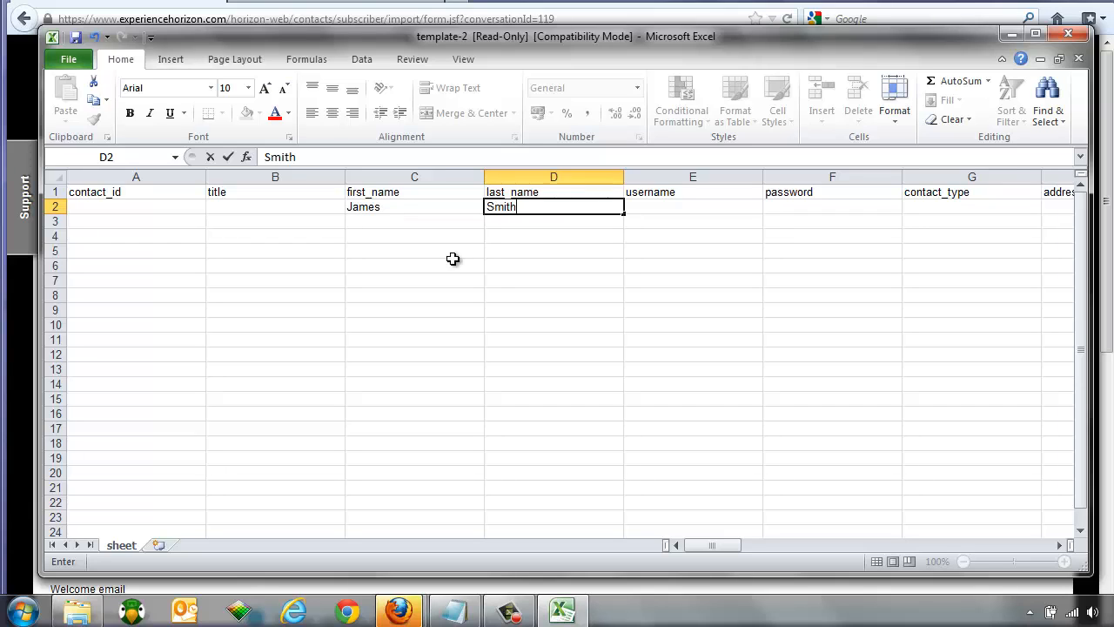
Step: Fill in the first contact's e-mail address and SMS number, removing a stray space from the number
click(1038, 545)
click(1037, 547)
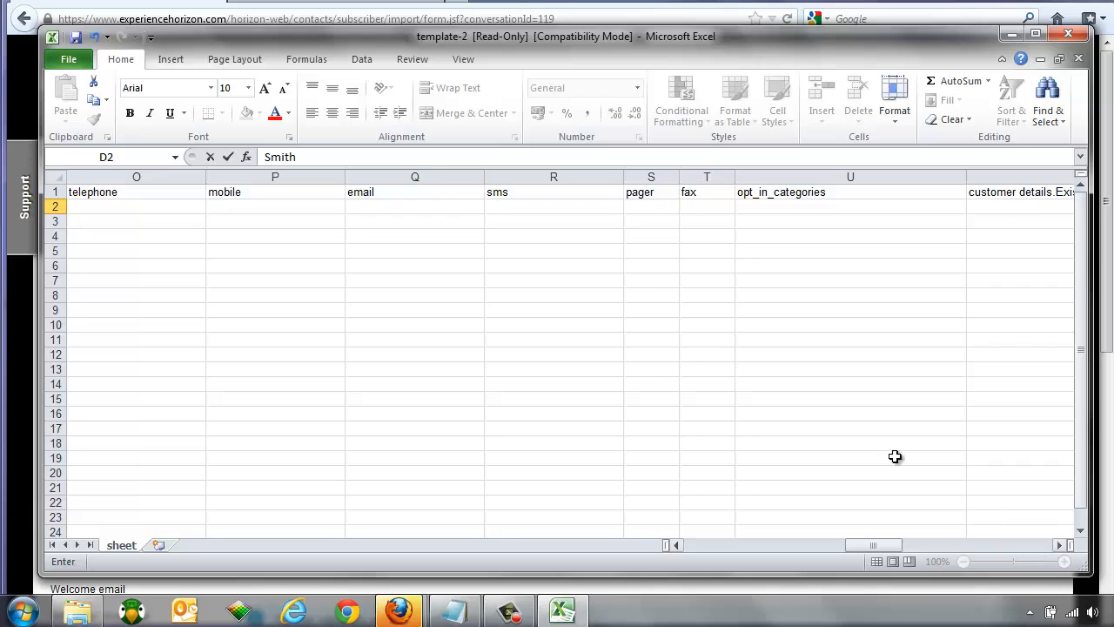
click(390, 206)
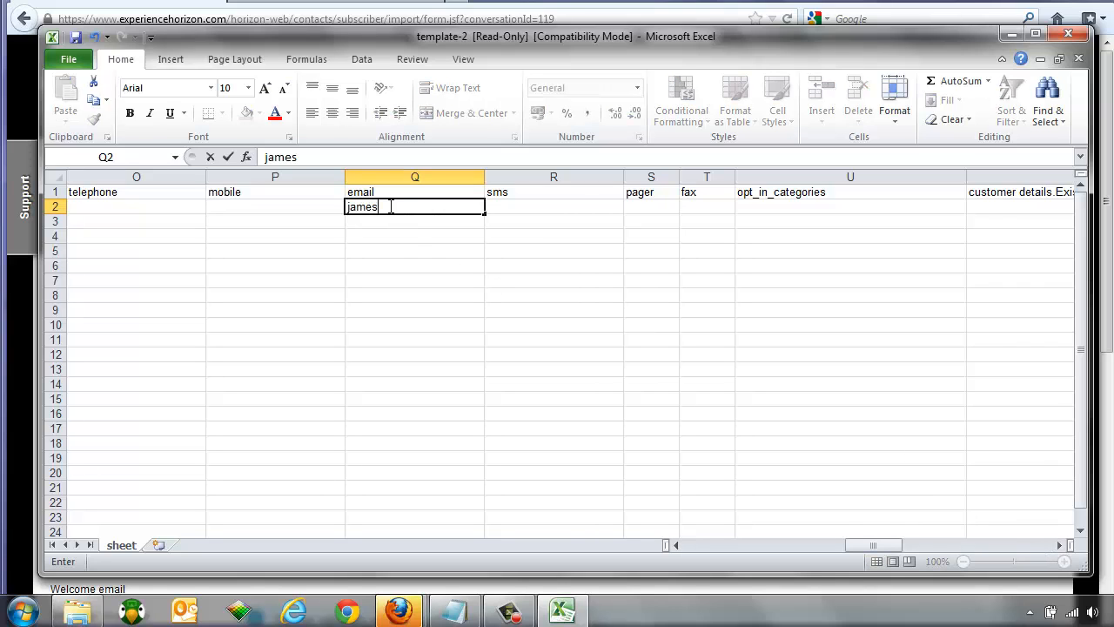
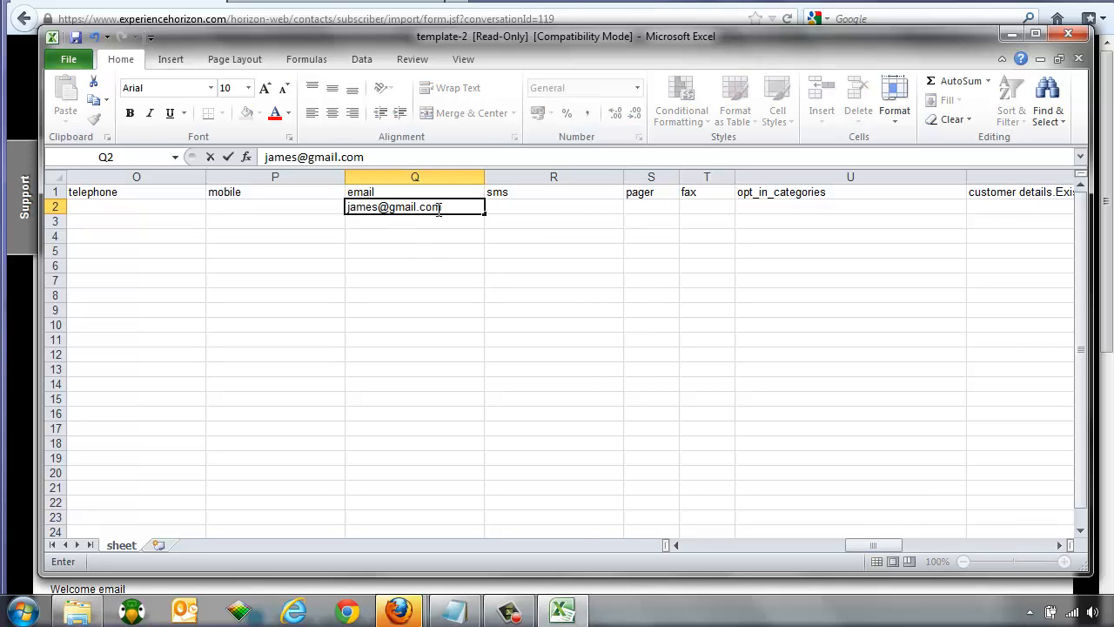
click(526, 209)
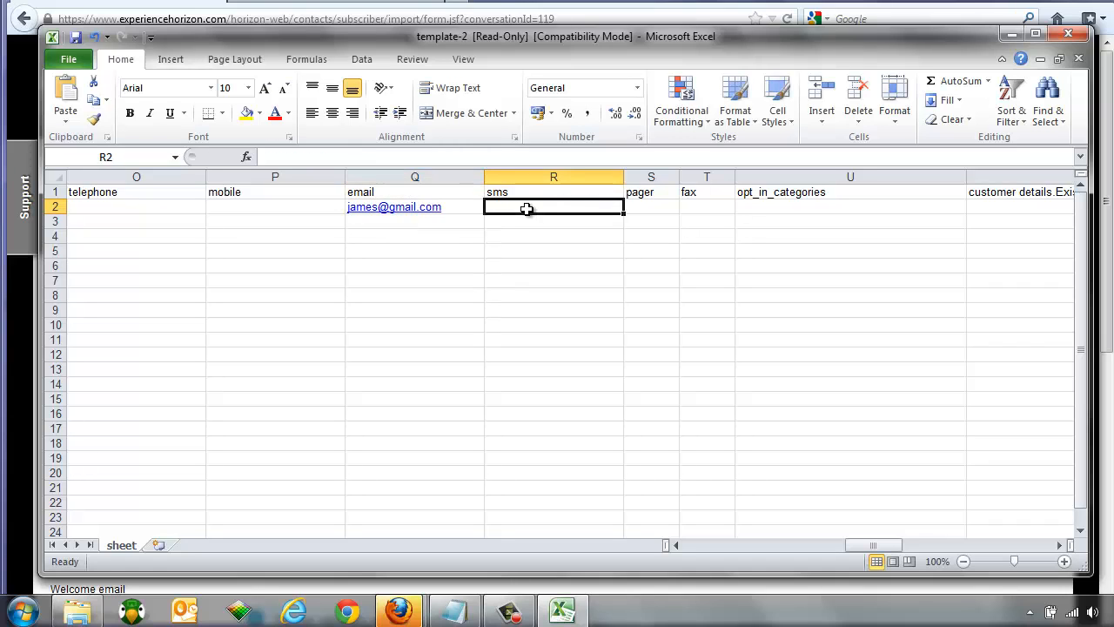
text(')
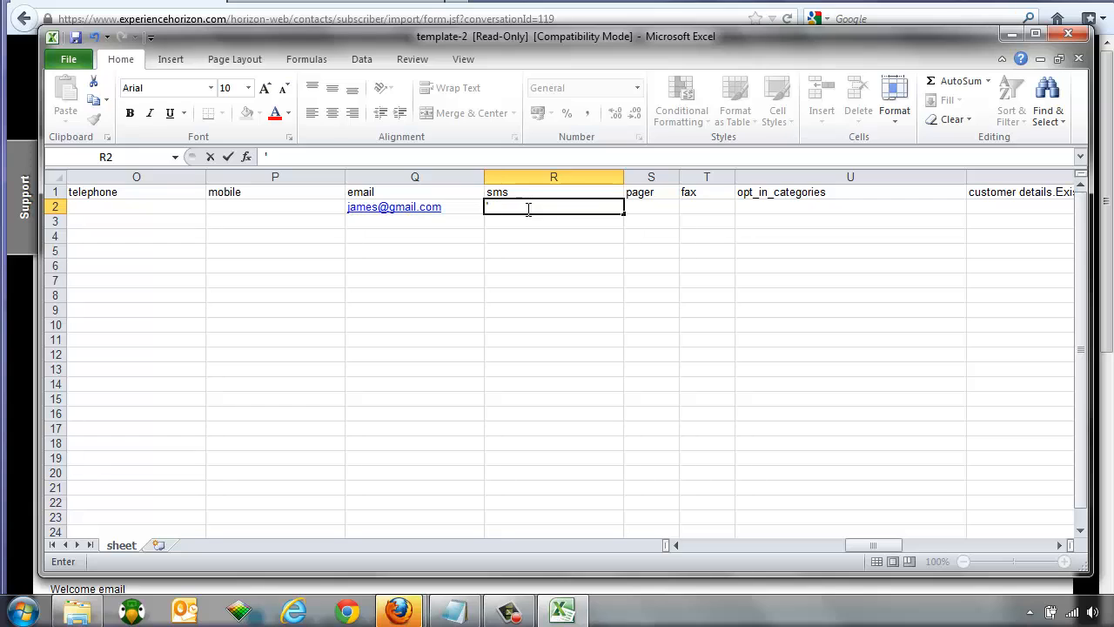
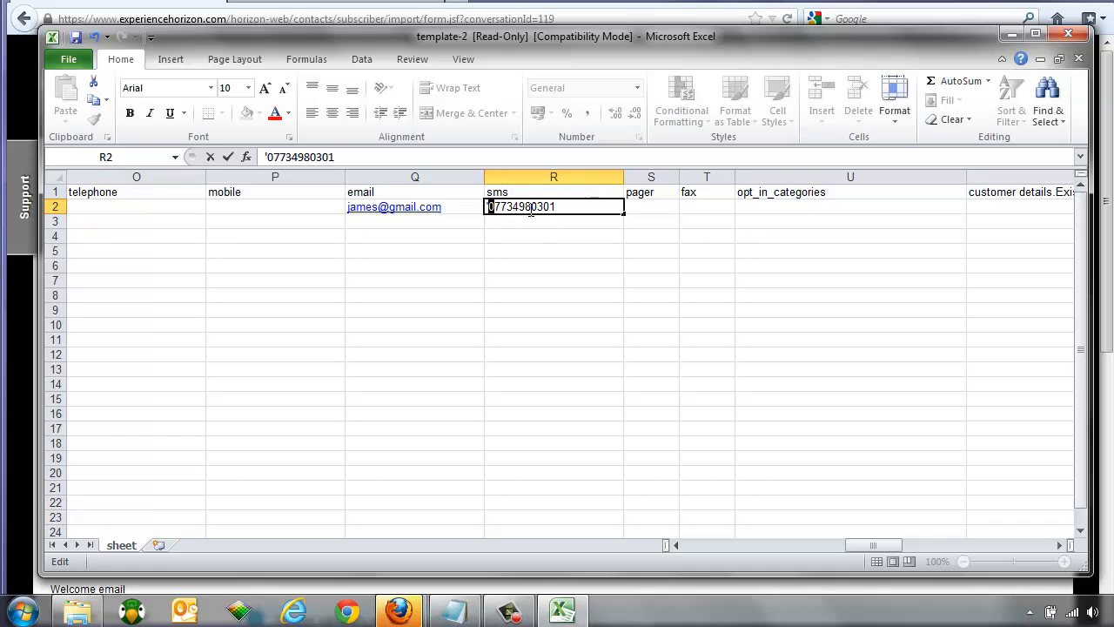
double_click(532, 207)
click(533, 207)
key(BackSpace)
click(567, 248)
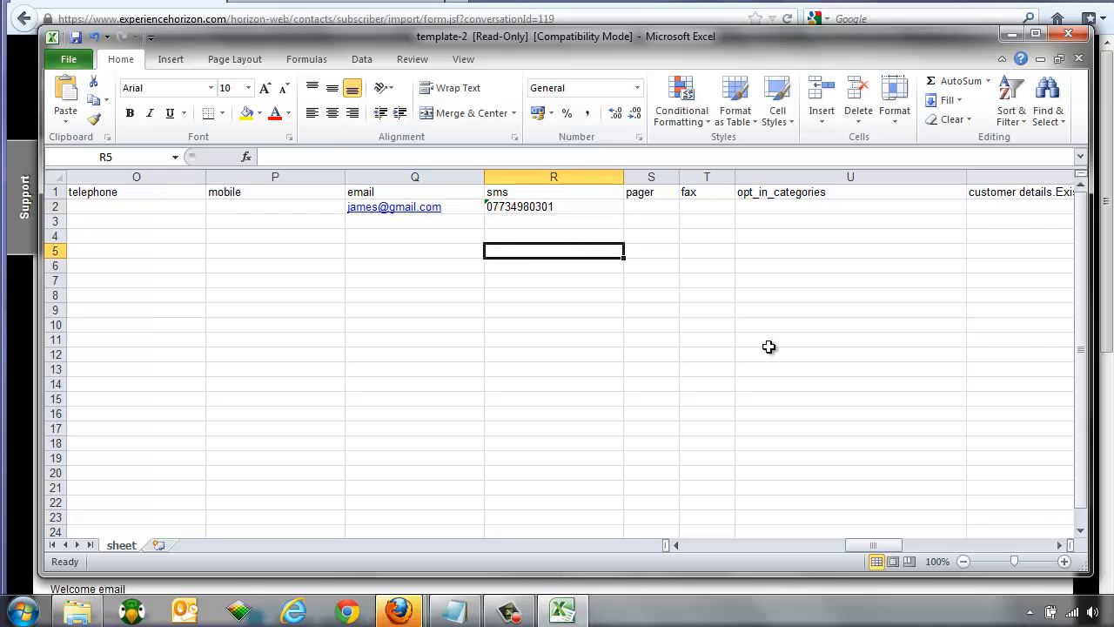
Step: Set the contact's Existing customer? cell to Yes and switch back to Horizon
click(1061, 545)
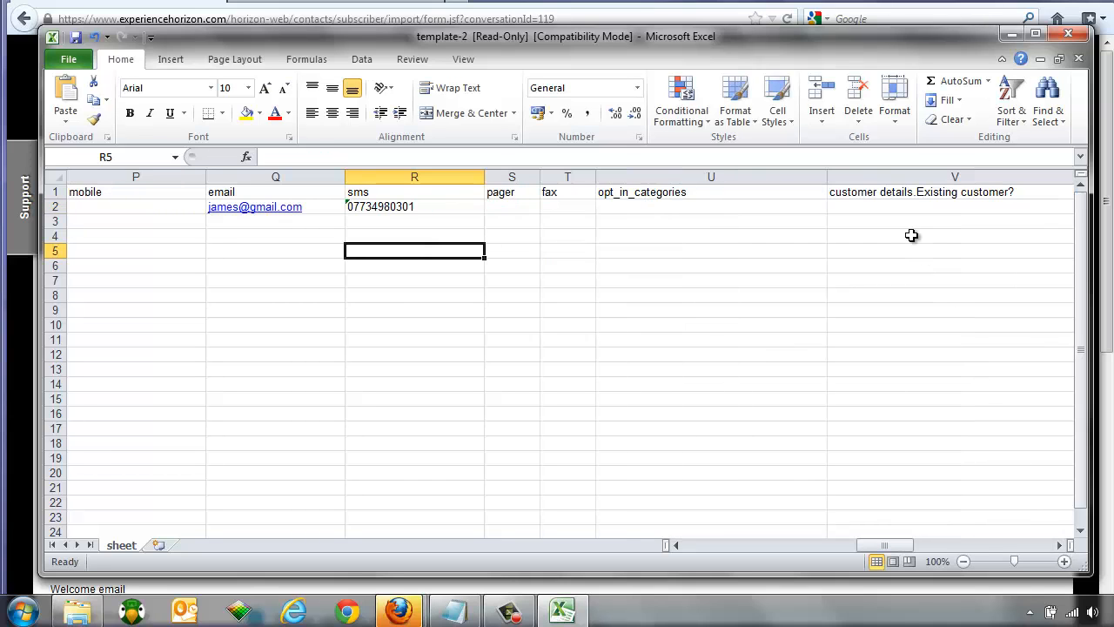
click(895, 210)
text(Yes)
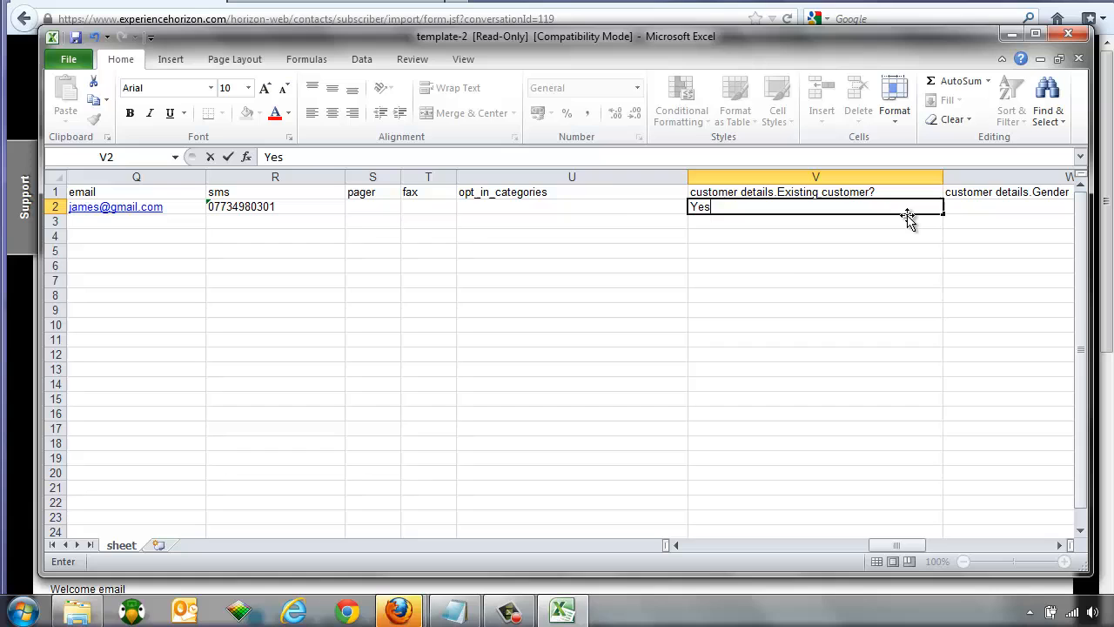
click(735, 261)
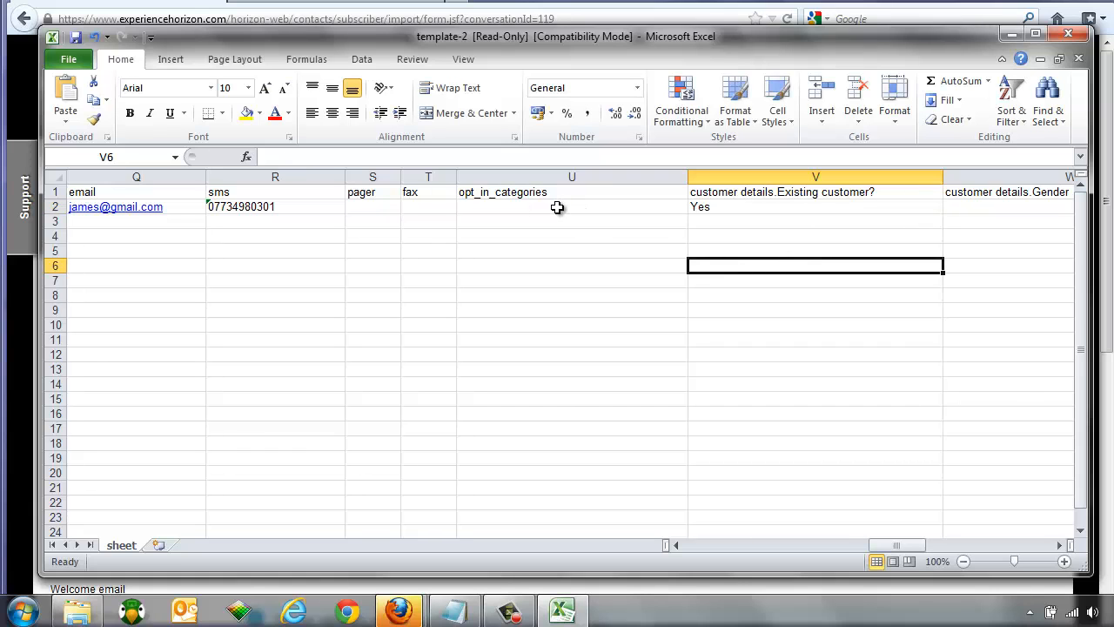
click(126, 8)
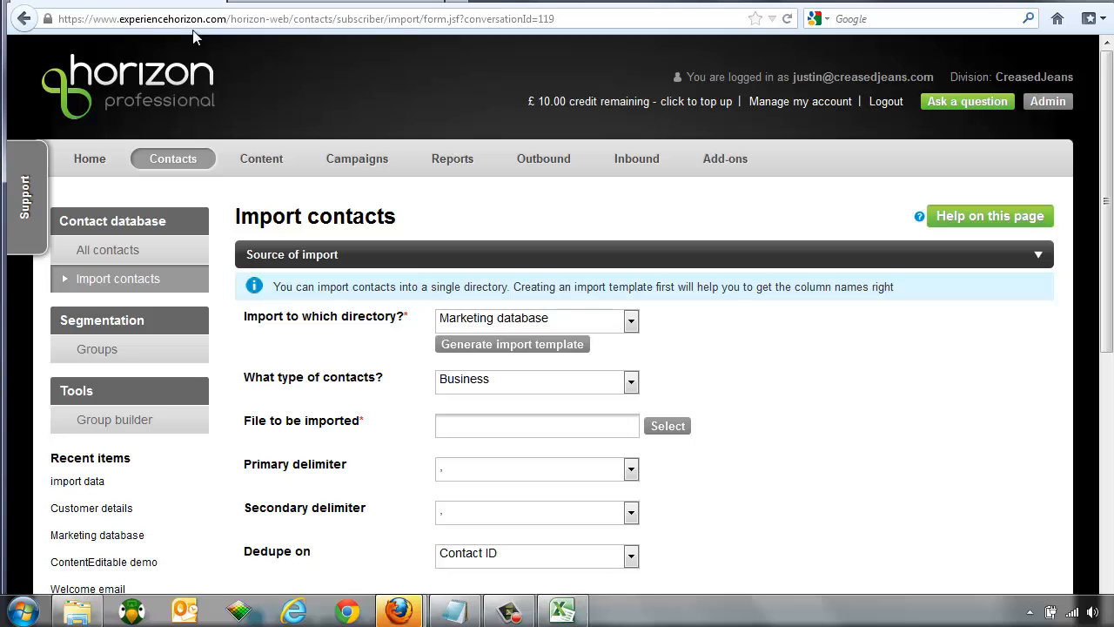
Step: Check Admin > Profiles > Opt-in categories (News, Special Offers), then return to the Excel template
click(1049, 102)
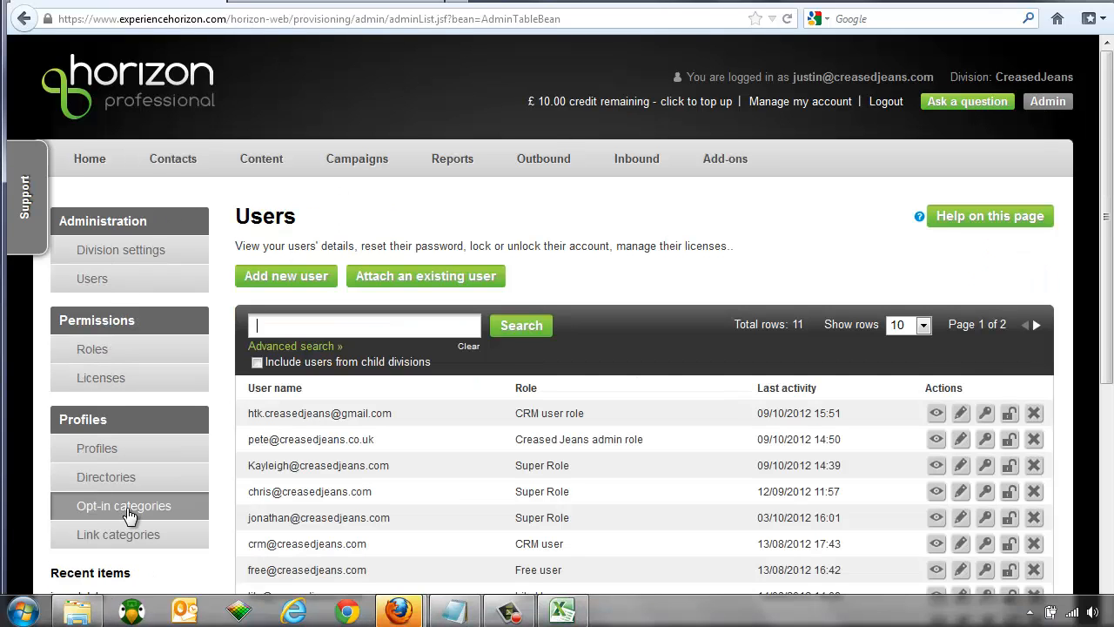
click(128, 512)
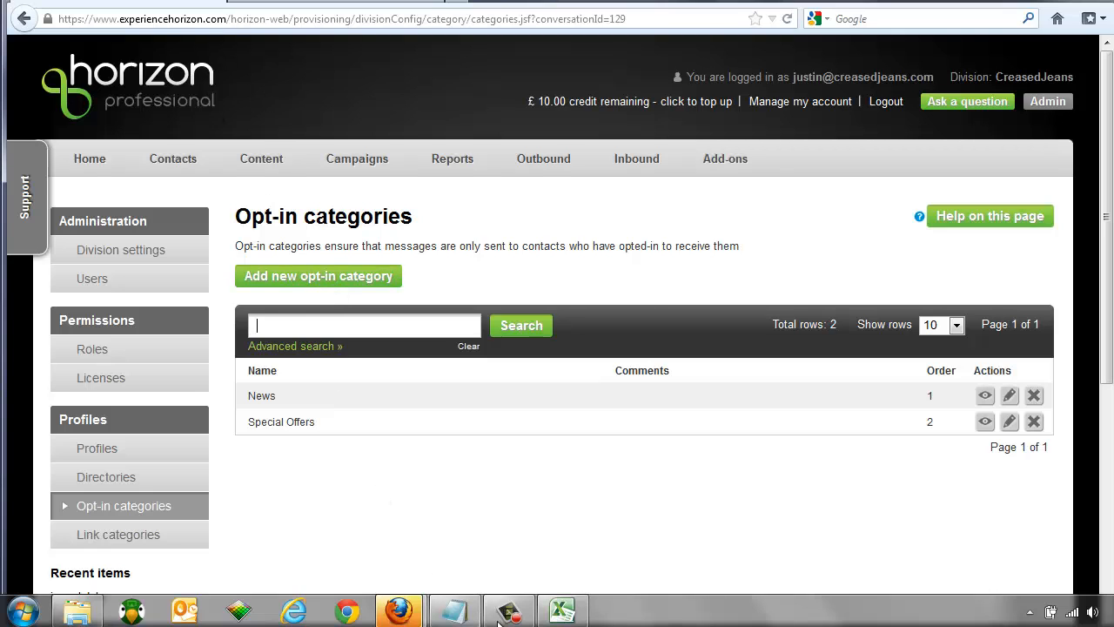
click(561, 612)
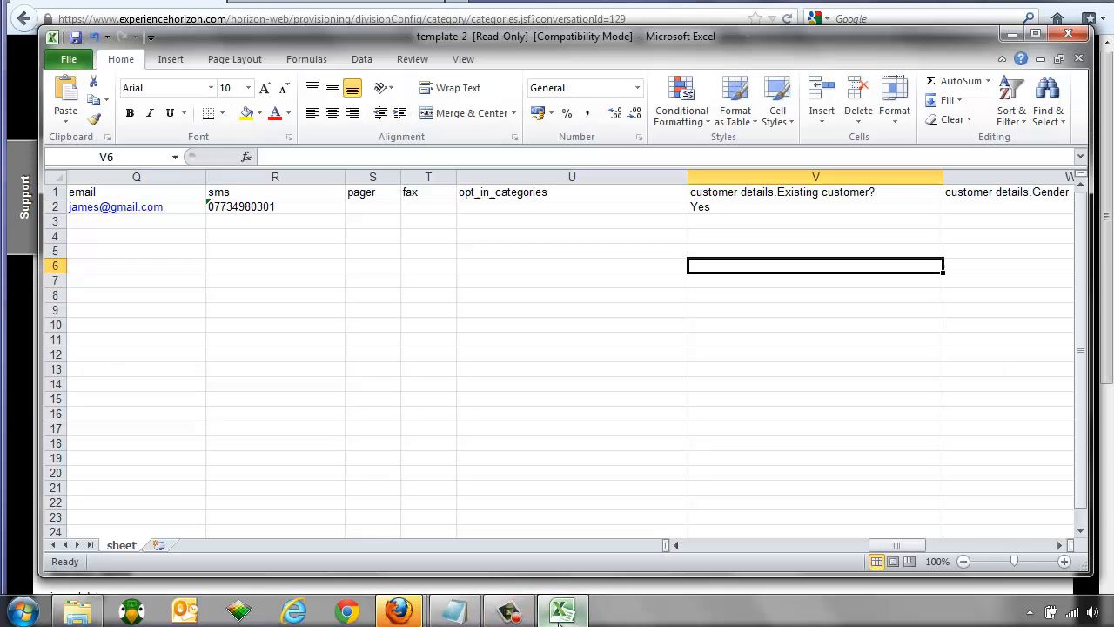
Step: Give the first contact the opt-in category "News" in cell U2
click(552, 209)
text("News)
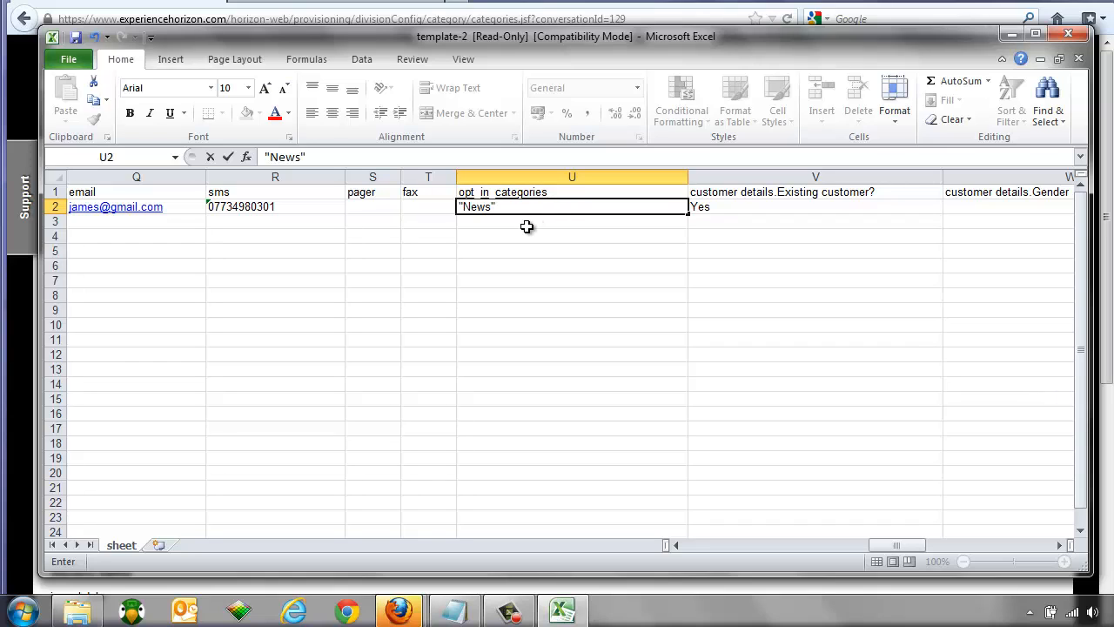
click(528, 227)
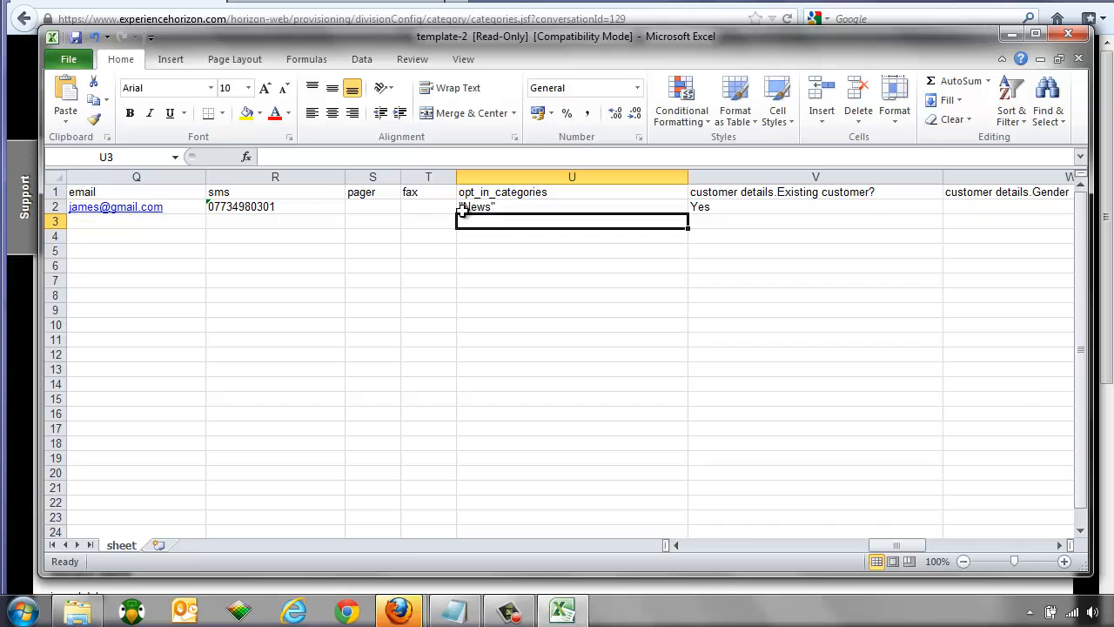
Step: Add a second contact's first and last name in row 3
click(705, 546)
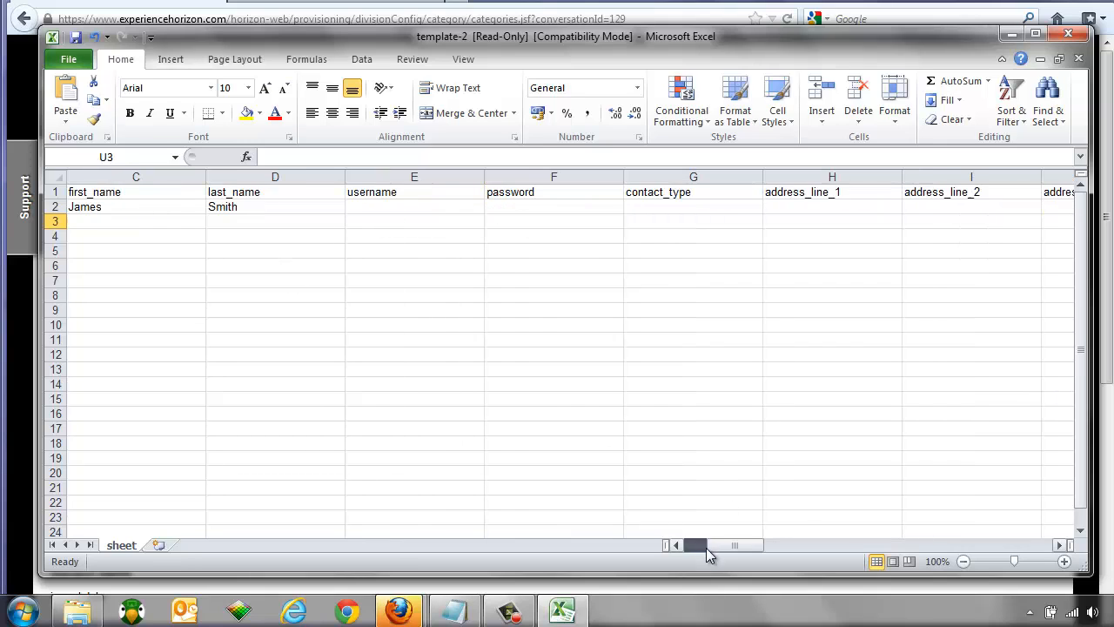
drag(706, 547, 694, 546)
click(423, 232)
click(417, 223)
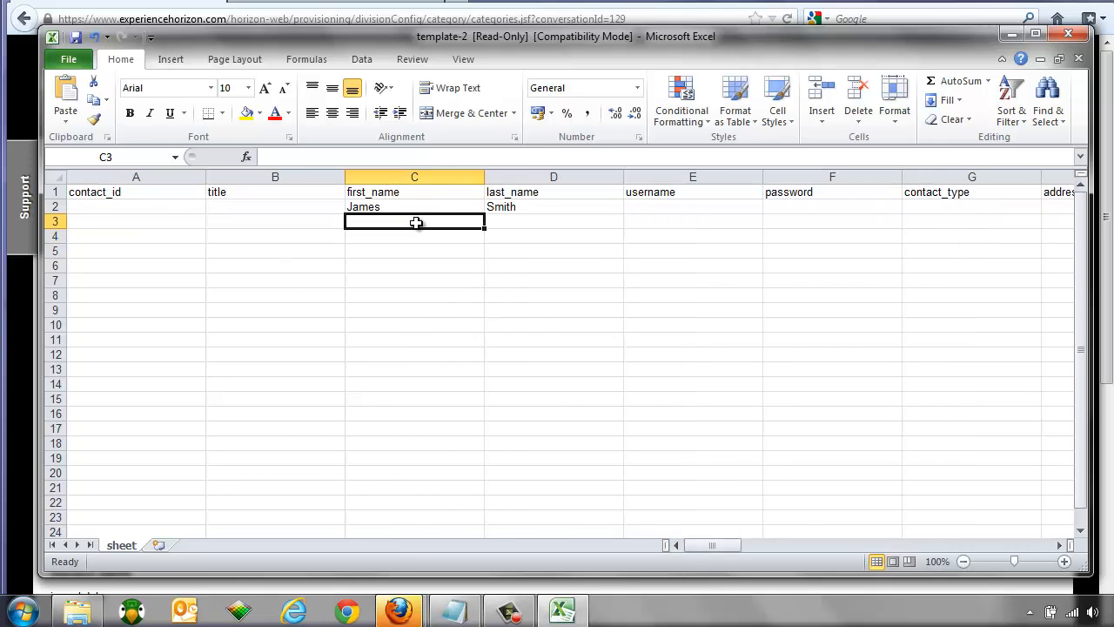
key(Tab)
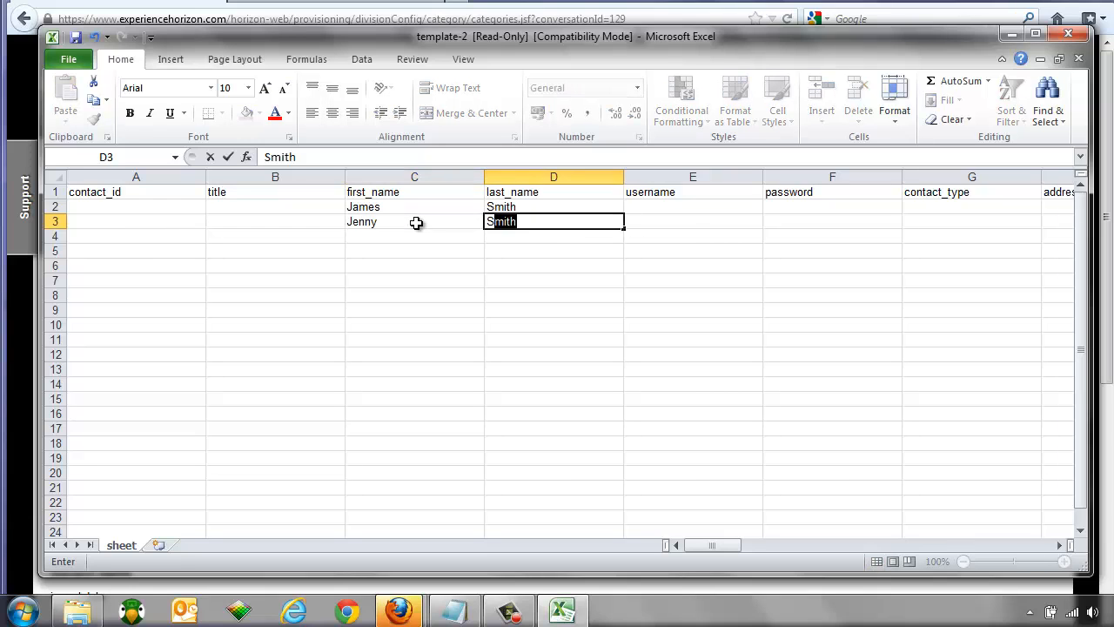
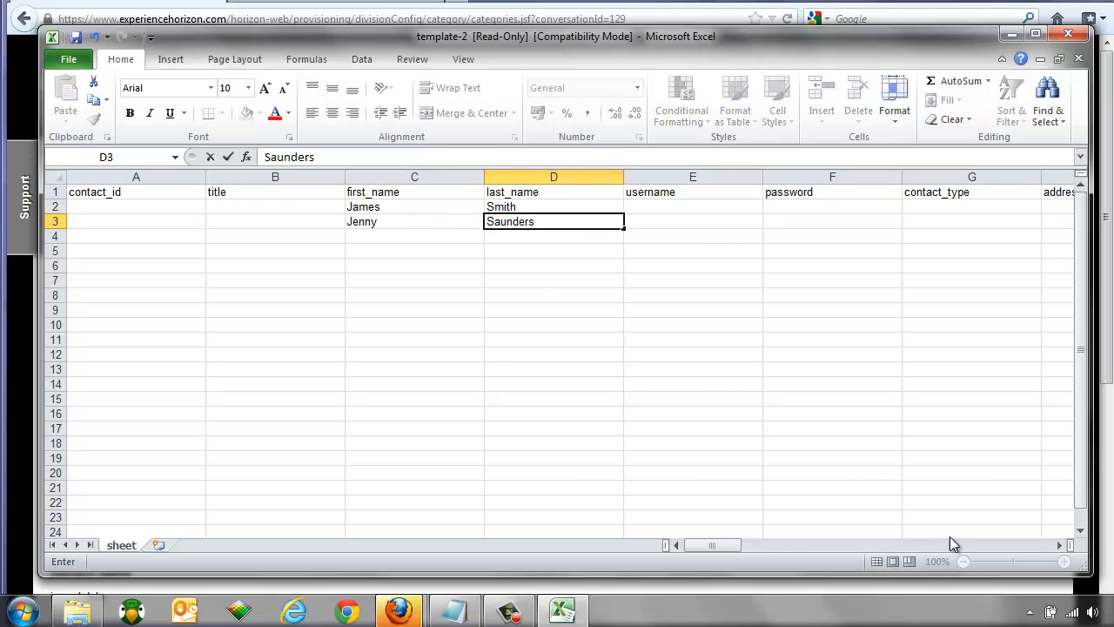
Step: Enter the second contact's e-mail and opt-ins "News", "Special Offers"
click(955, 544)
click(956, 544)
click(408, 225)
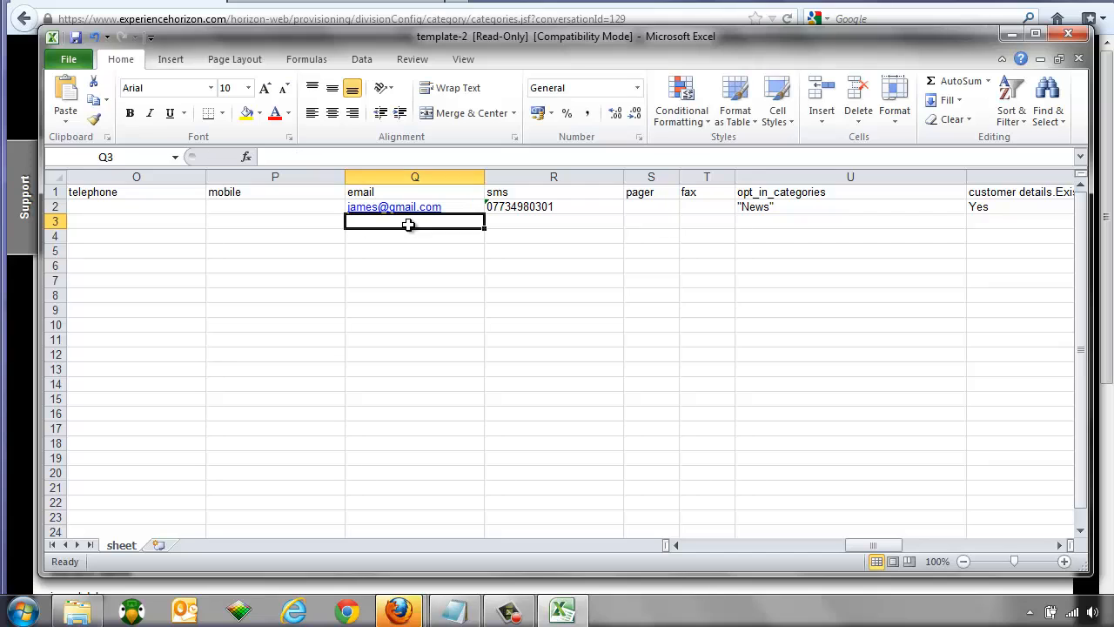
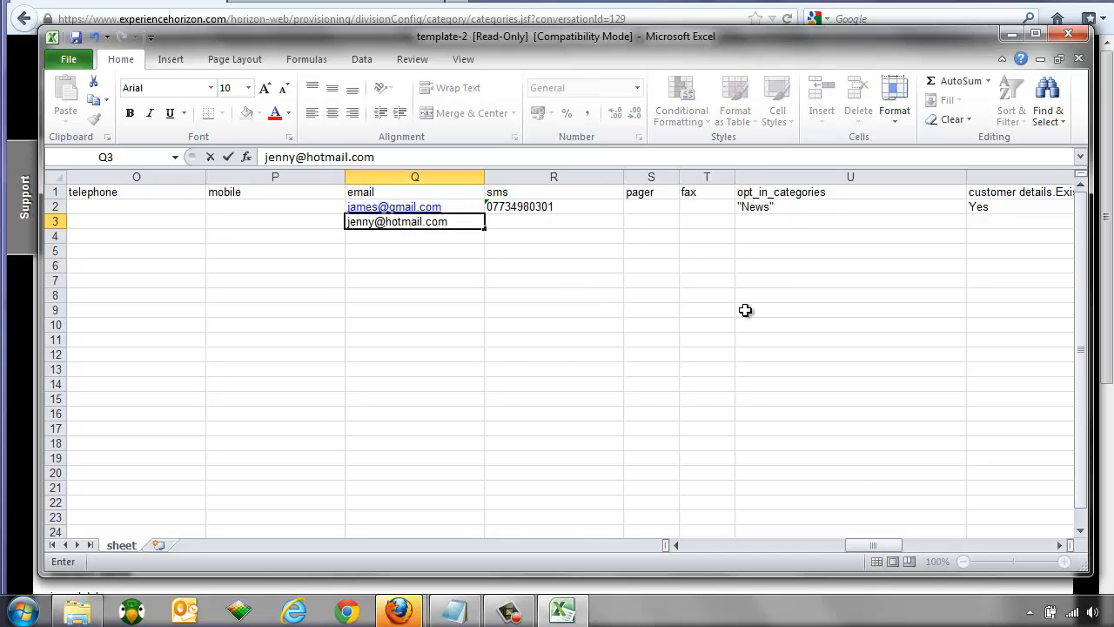
click(772, 221)
text("News)
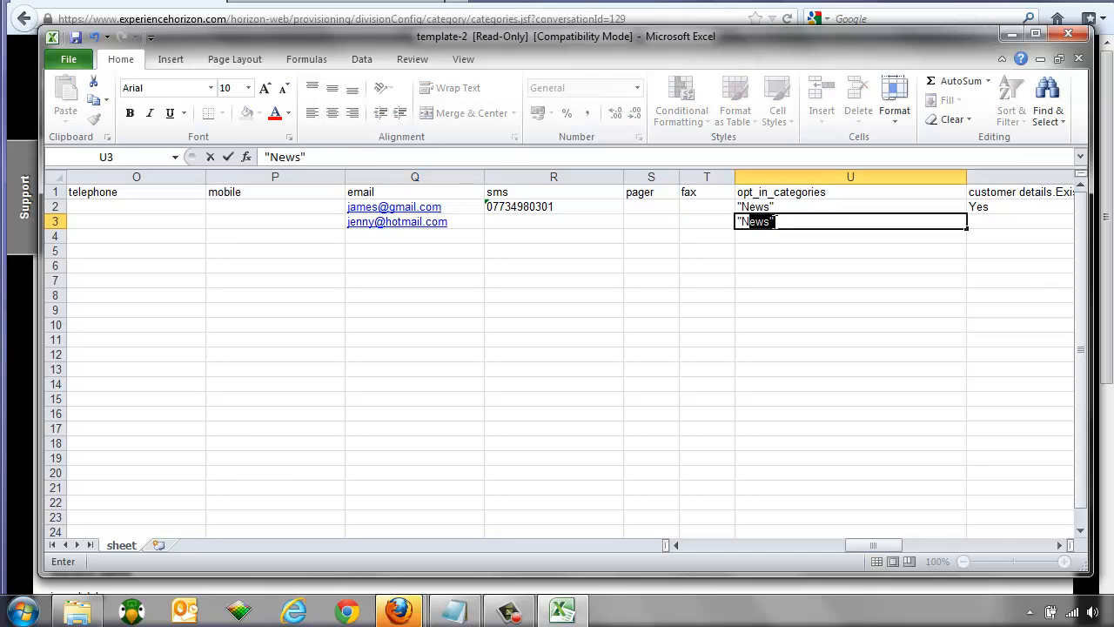
text(", "Special Offers")
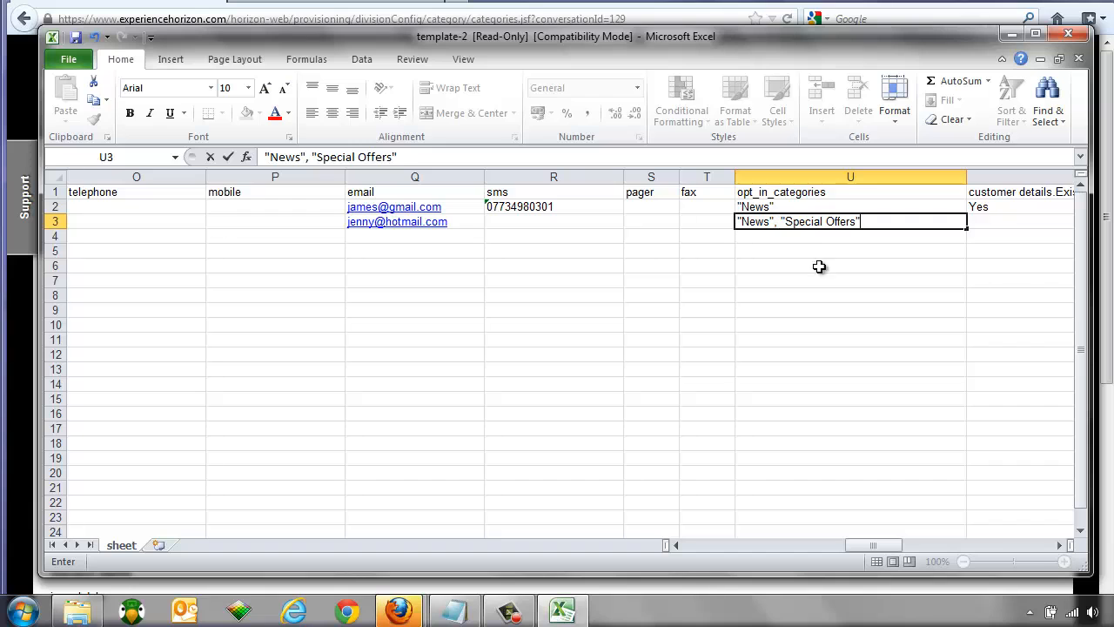
click(449, 282)
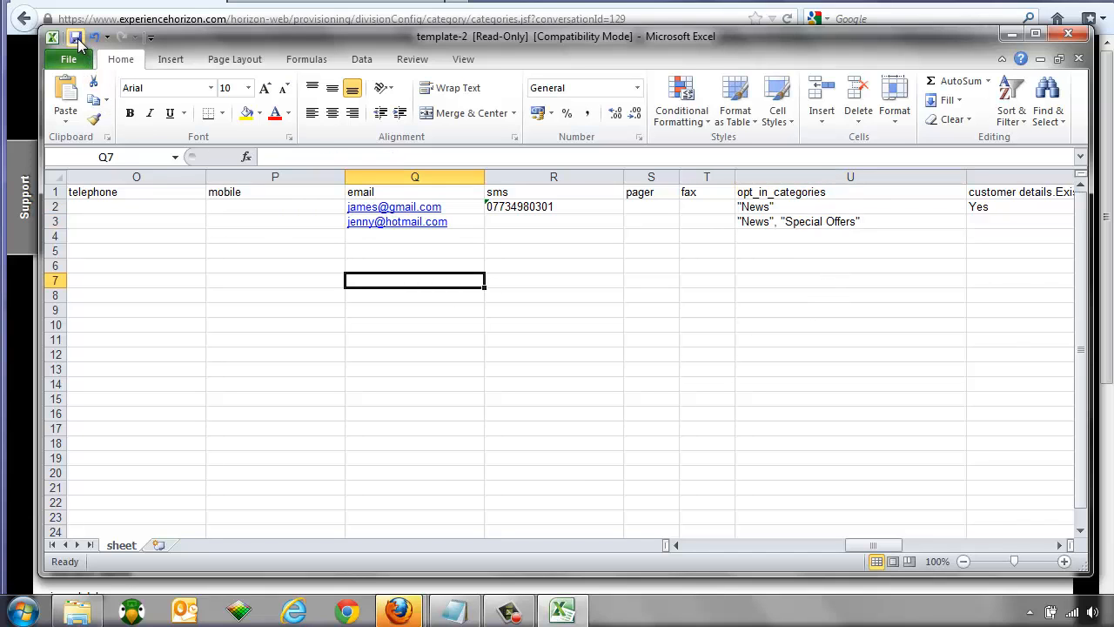
Step: Close Excel, saving the workbook to the Desktop as 'import data'
click(1076, 39)
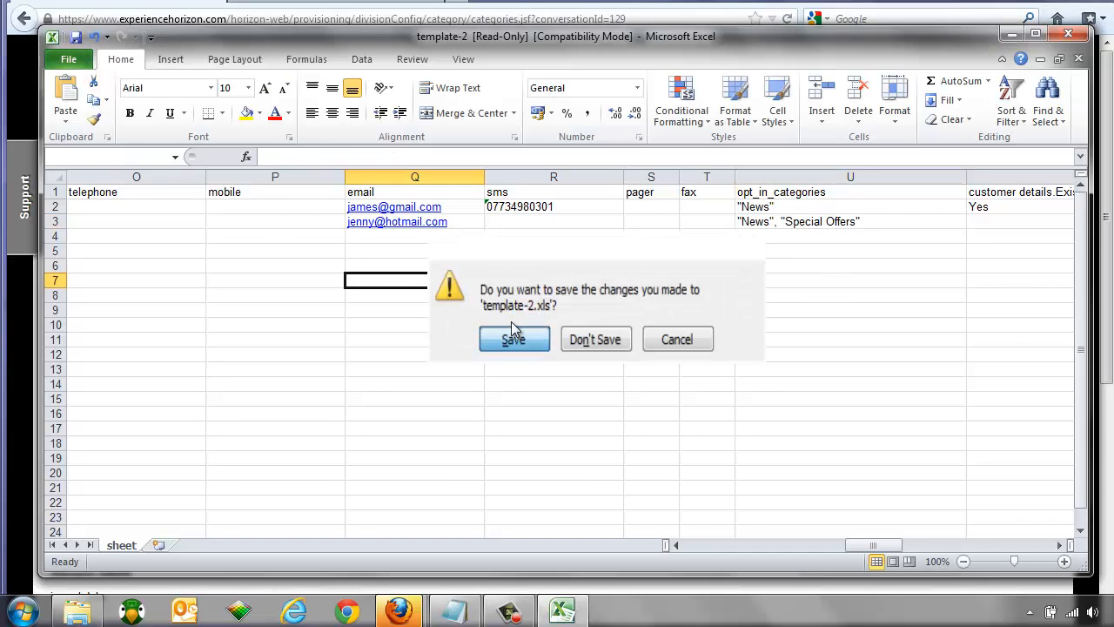
click(511, 324)
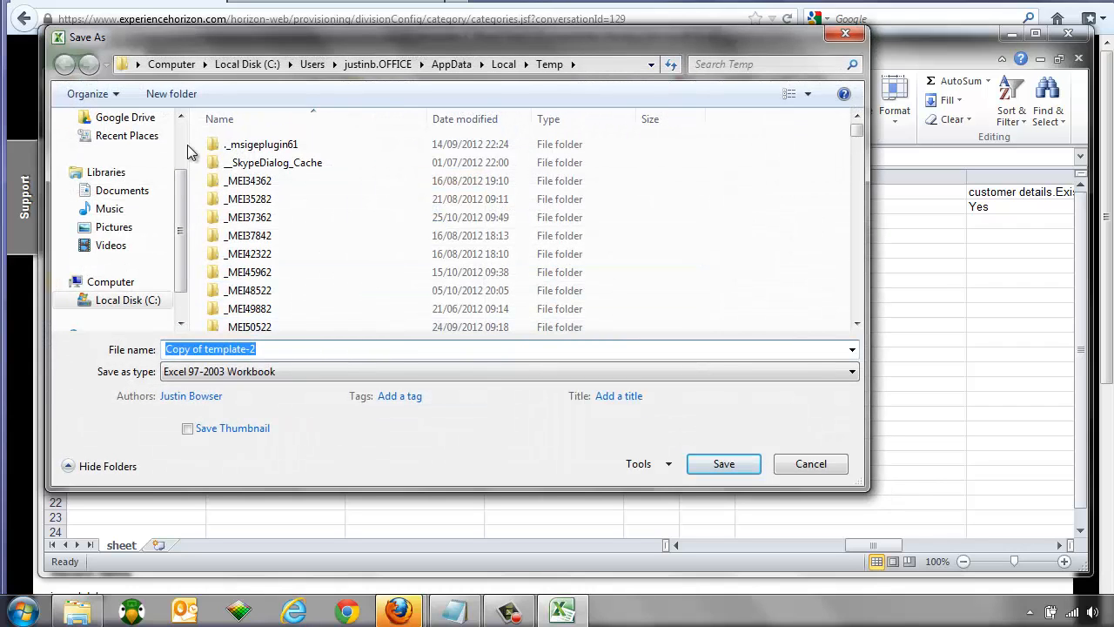
scroll(185, 145, up, 2)
click(122, 181)
click(219, 349)
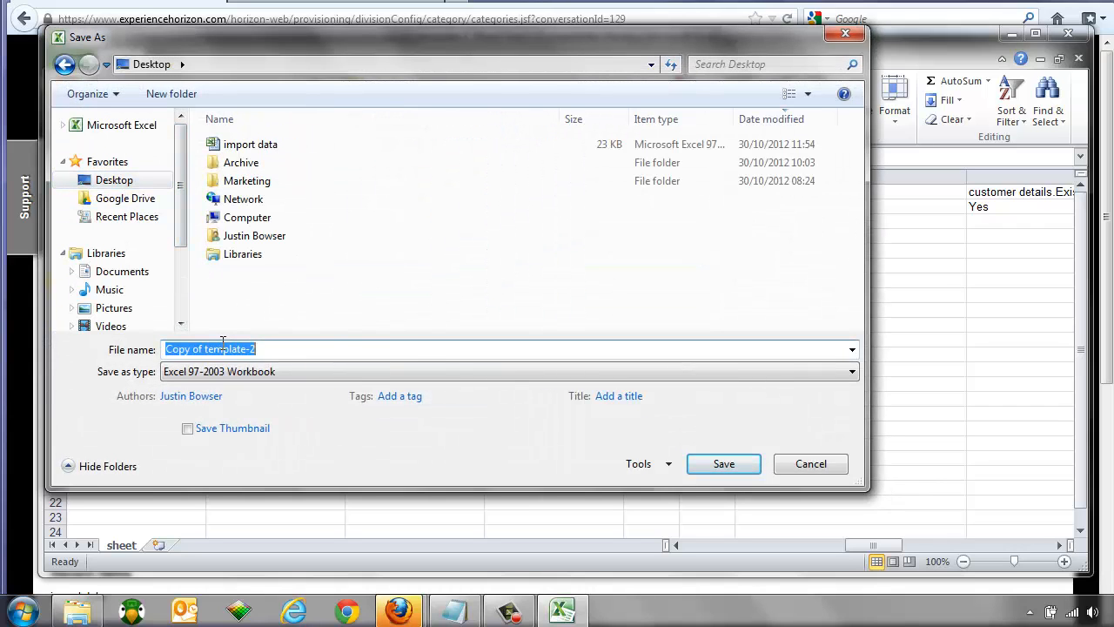
text(import data)
key(Return)
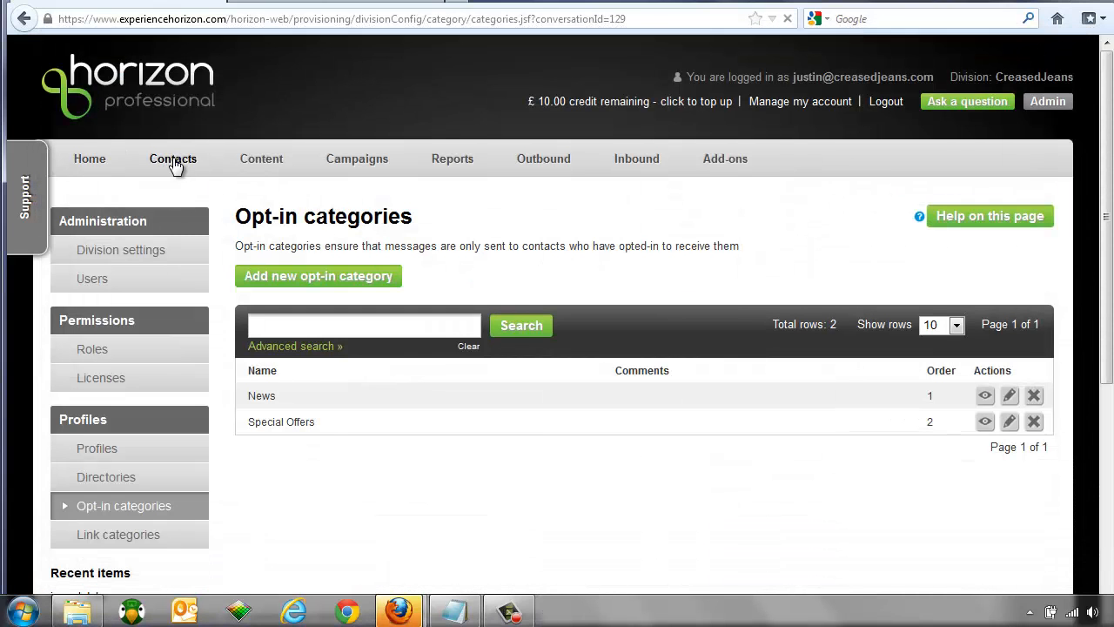
Step: In Import contacts, set the contact type to Individual and choose import data.xls as the file
click(174, 166)
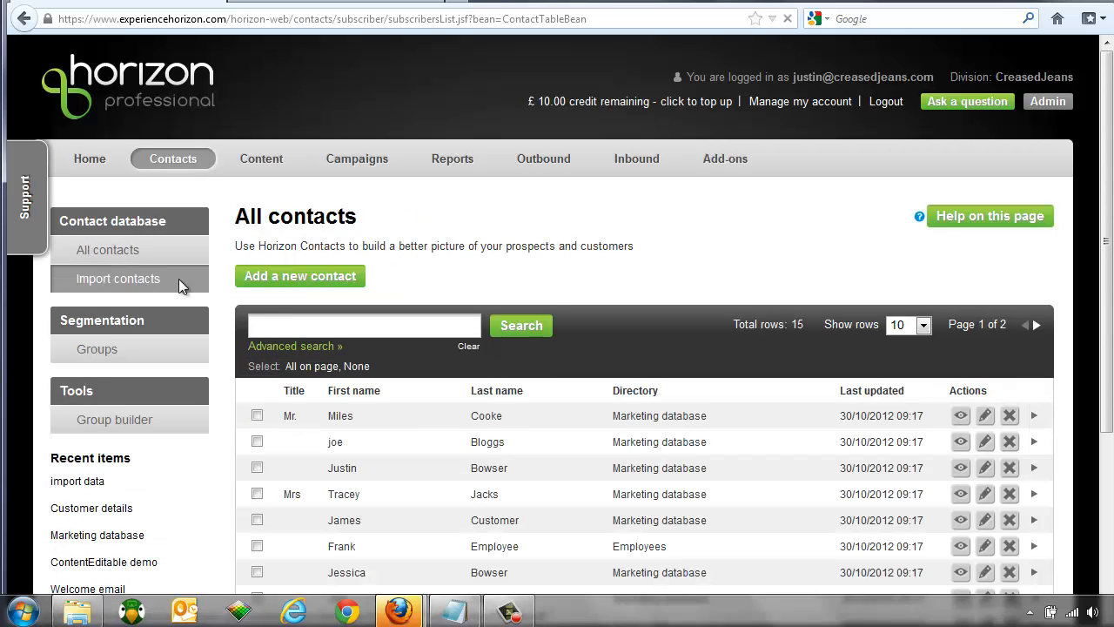
click(178, 280)
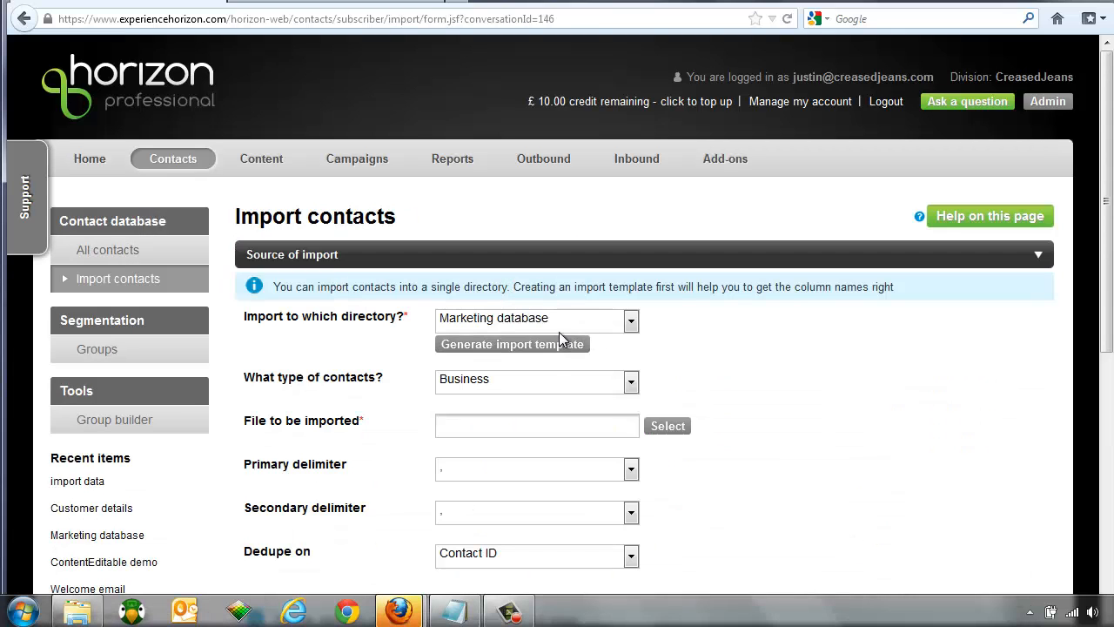
click(514, 406)
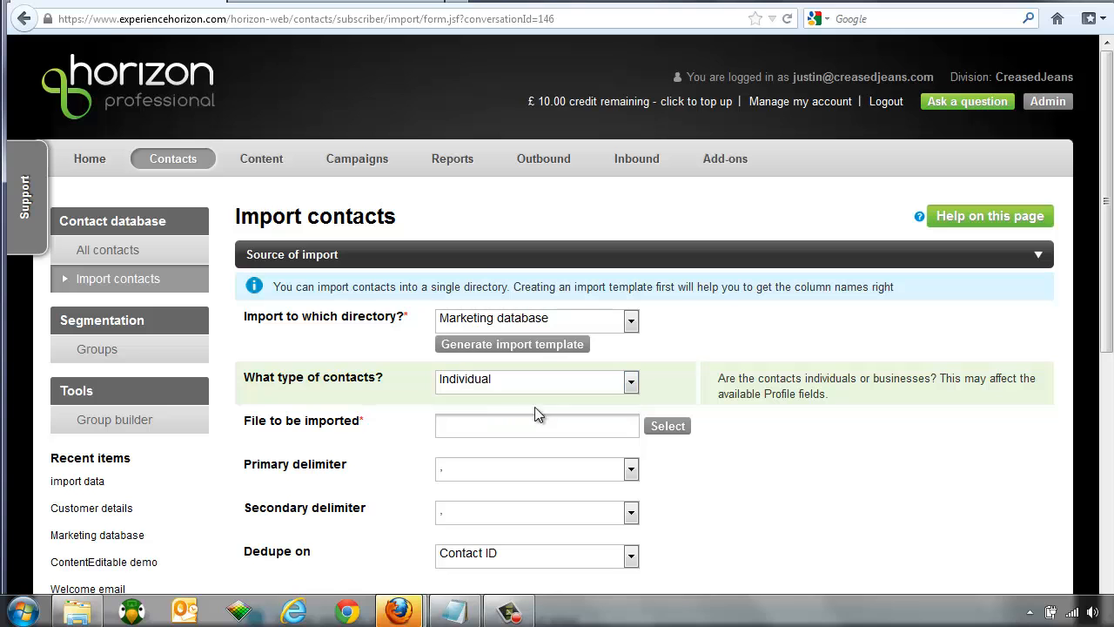
drag(1105, 261, 1105, 366)
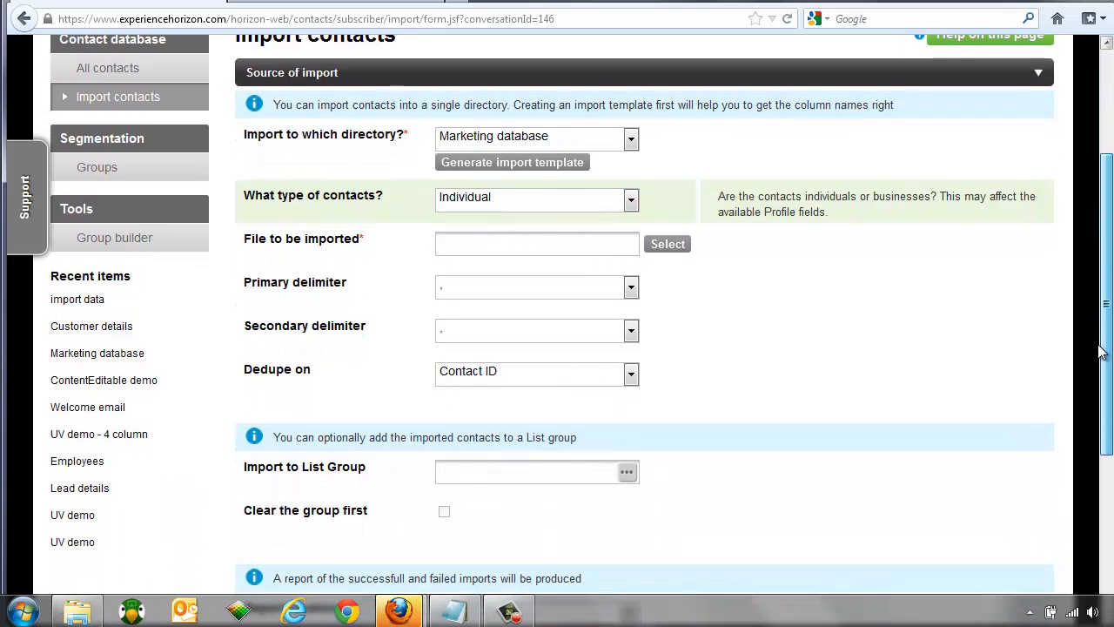
click(668, 244)
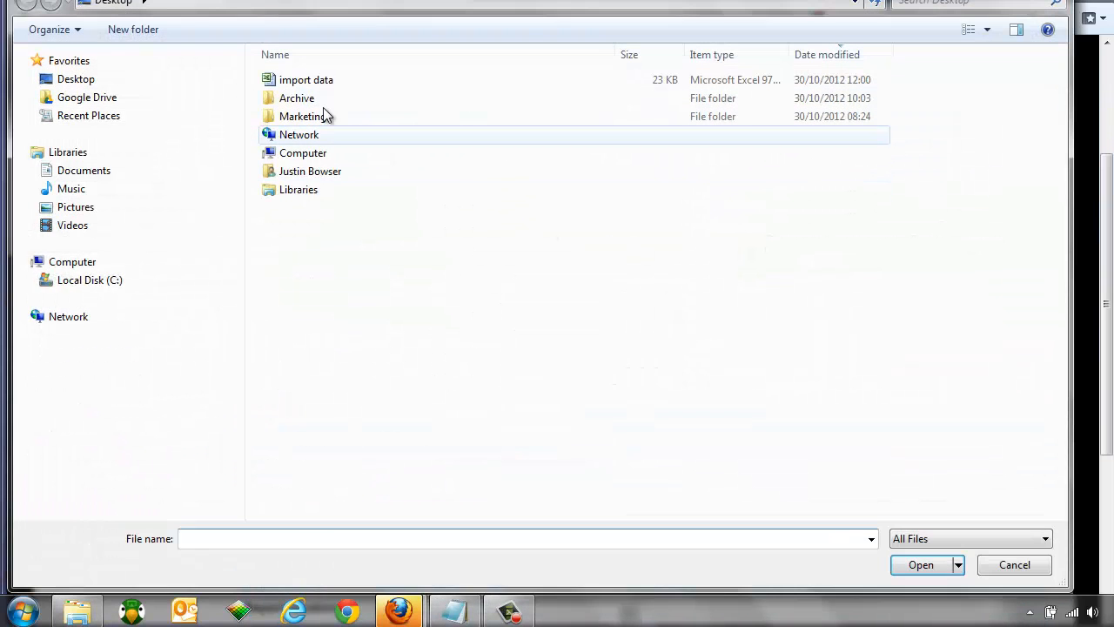
double_click(313, 82)
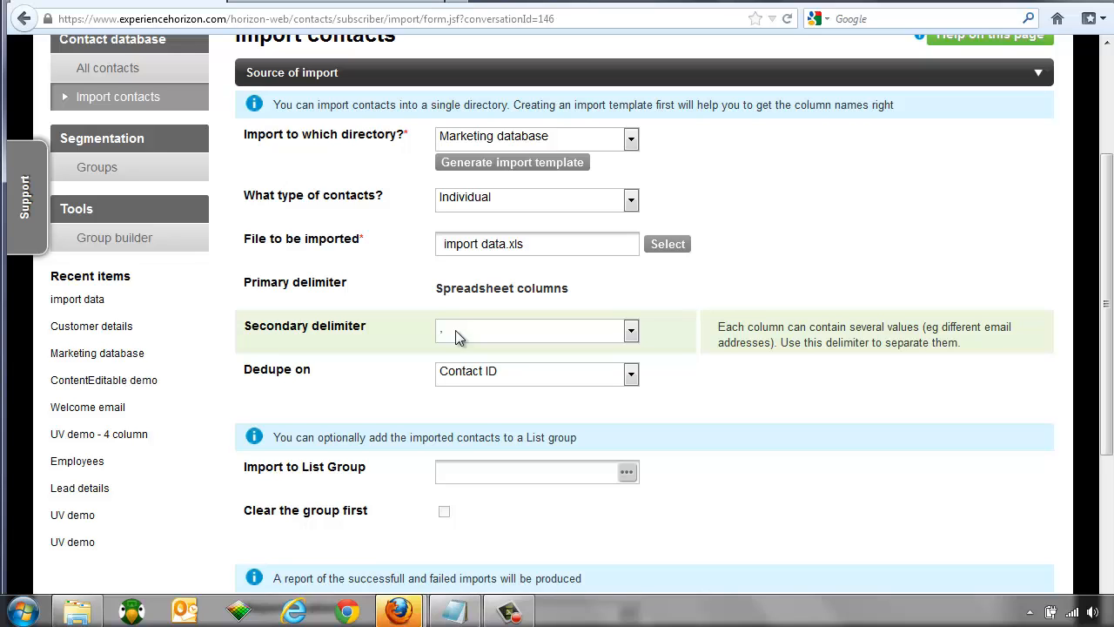
Step: Leave the secondary delimiter unchanged and set Dedupe on to Email address
click(455, 330)
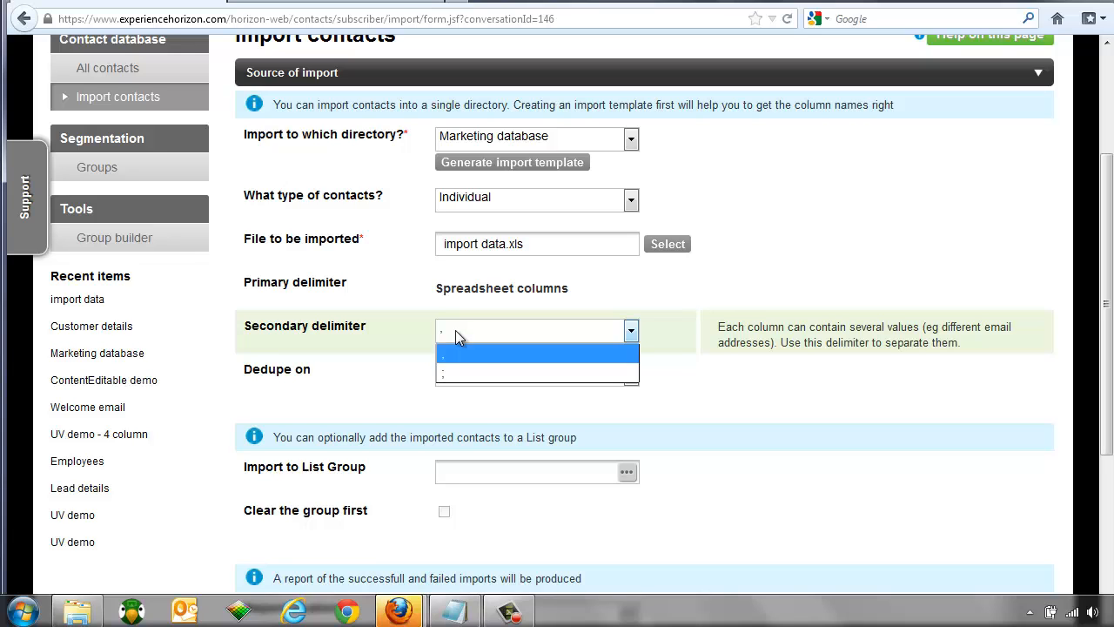
click(456, 330)
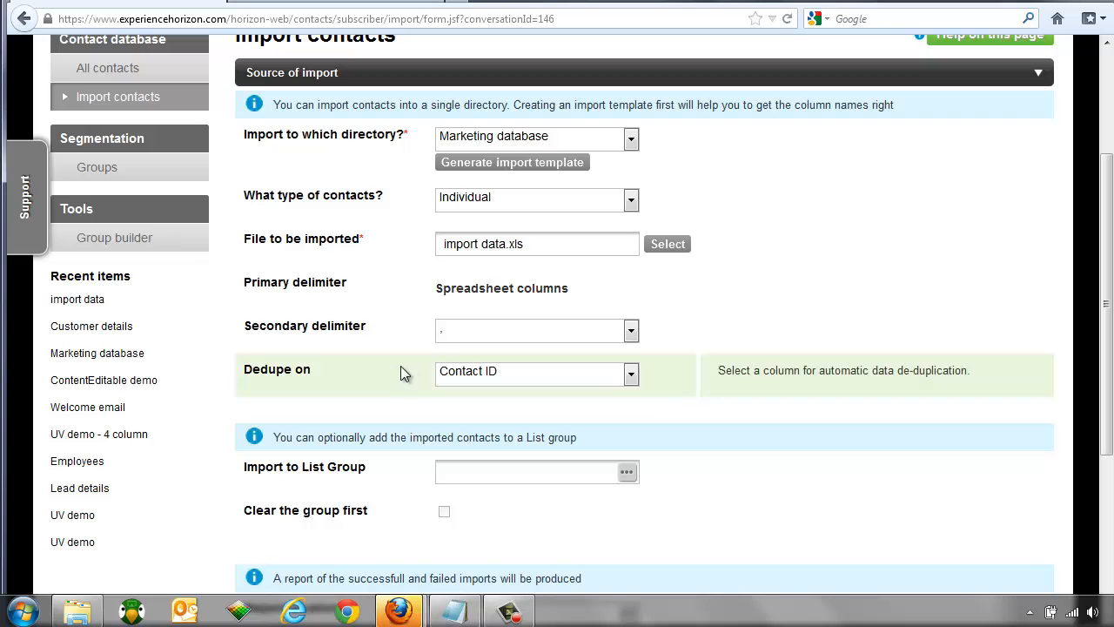
click(484, 381)
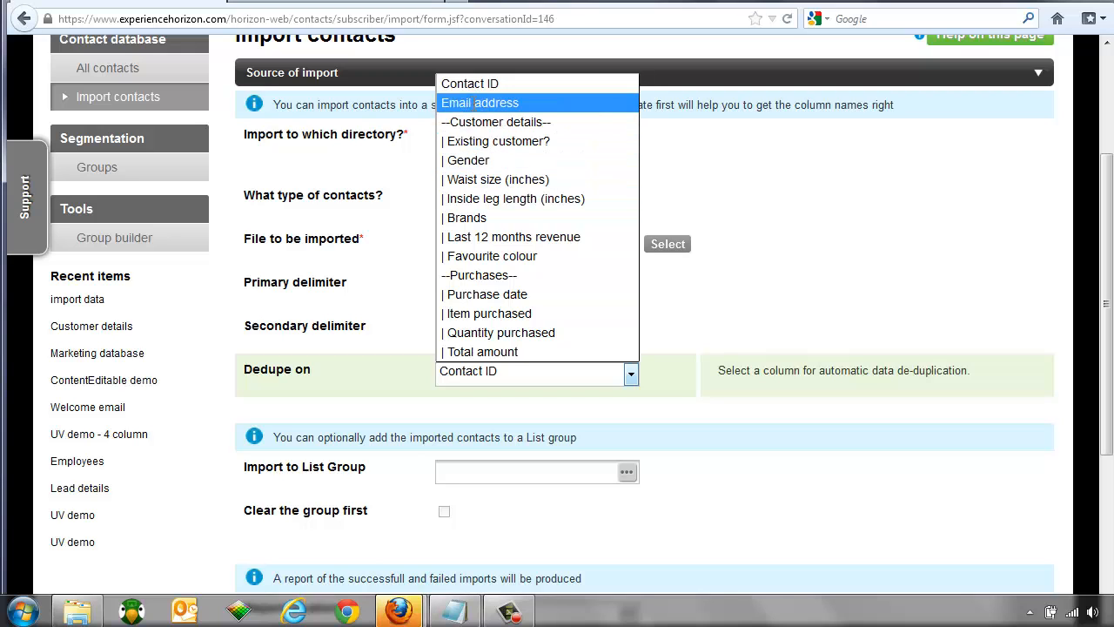
click(478, 104)
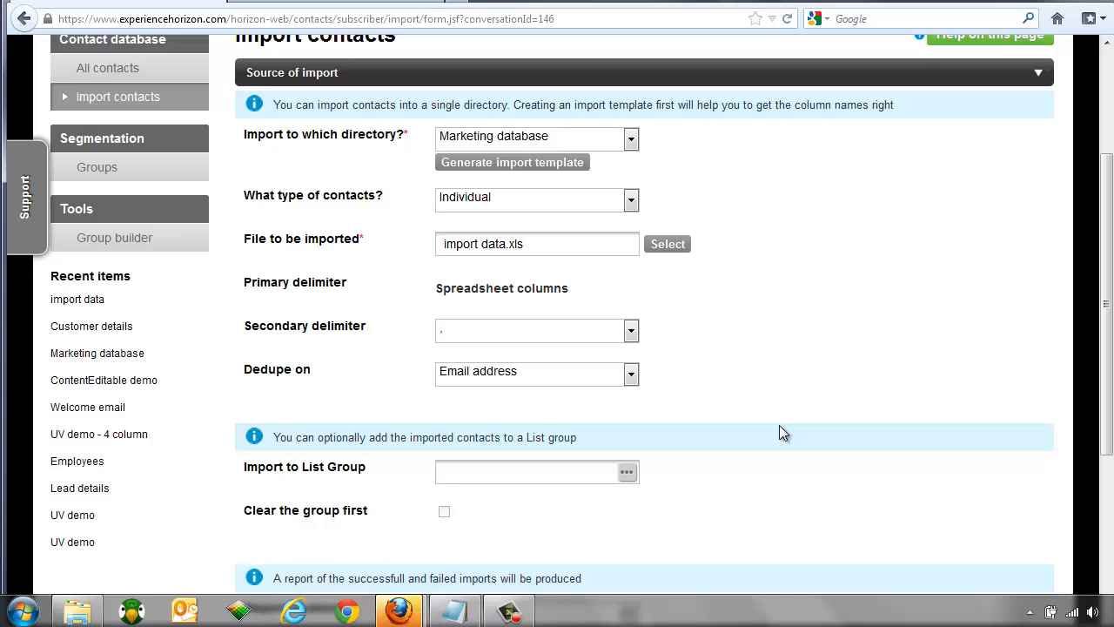
Step: Change the Dedupe on column from Email address to Contact ID
click(581, 377)
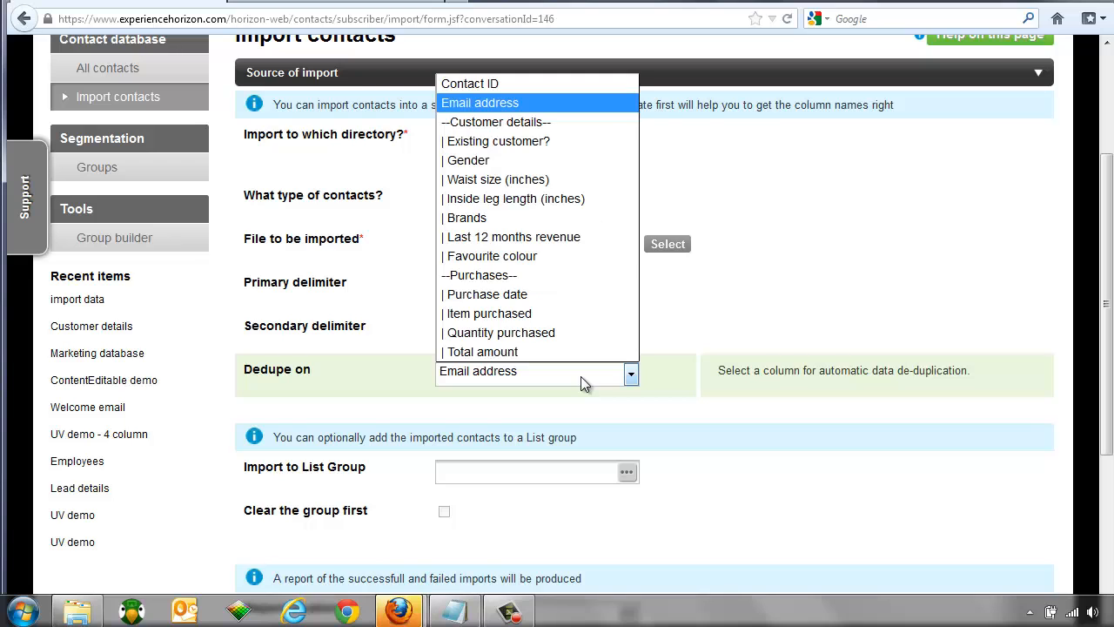
click(495, 86)
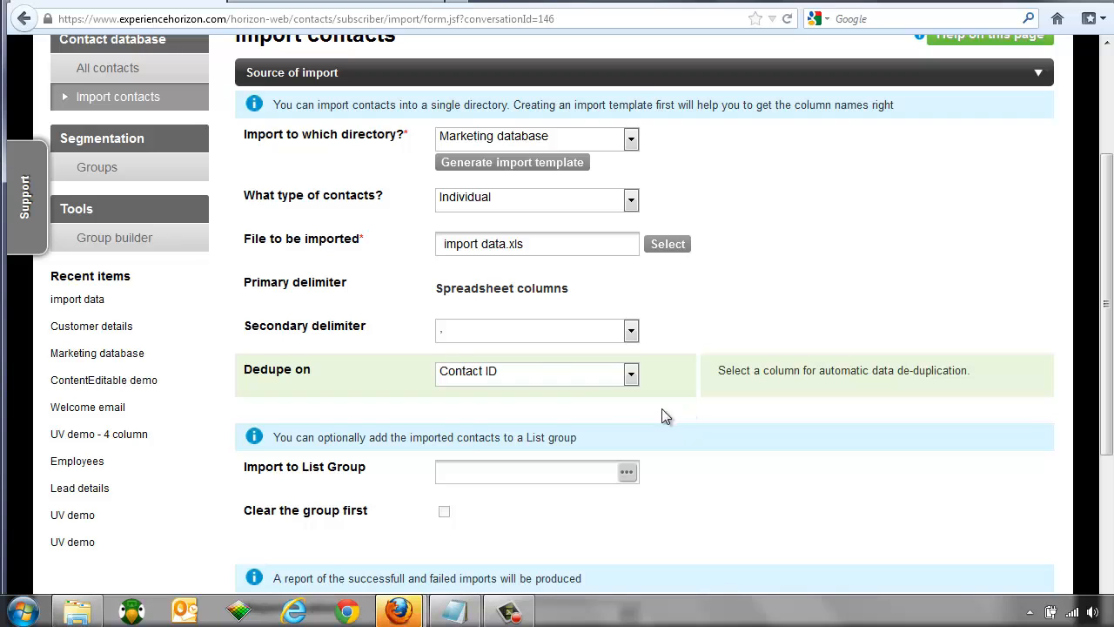
click(515, 373)
click(513, 374)
scroll(473, 380, down, 4)
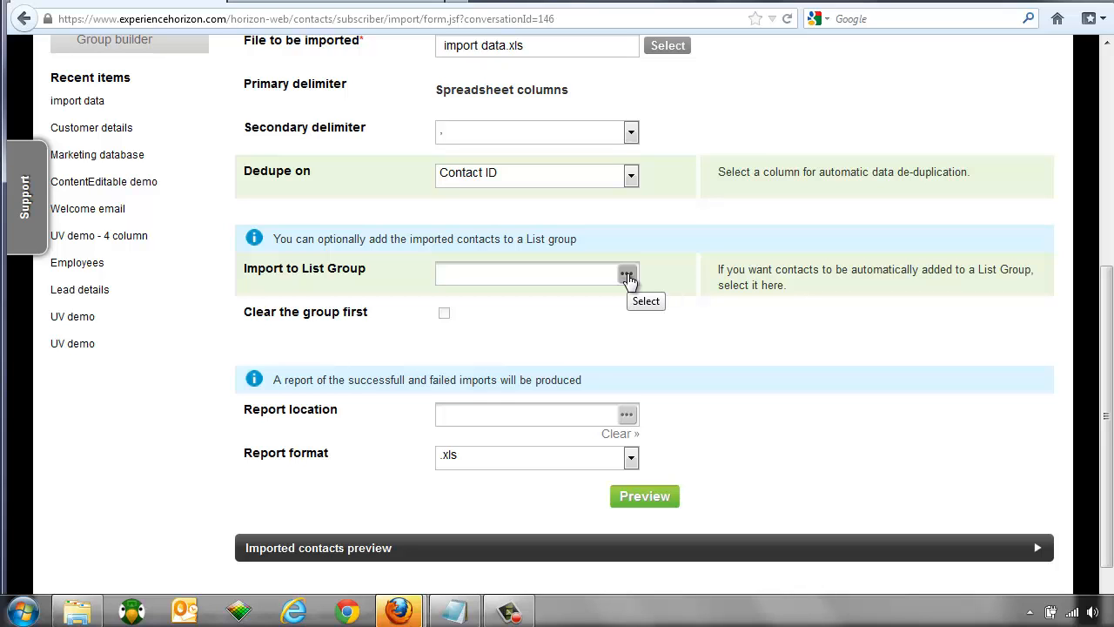
Step: Add imported contacts to the 'import data' list group, clearing the group first
click(627, 275)
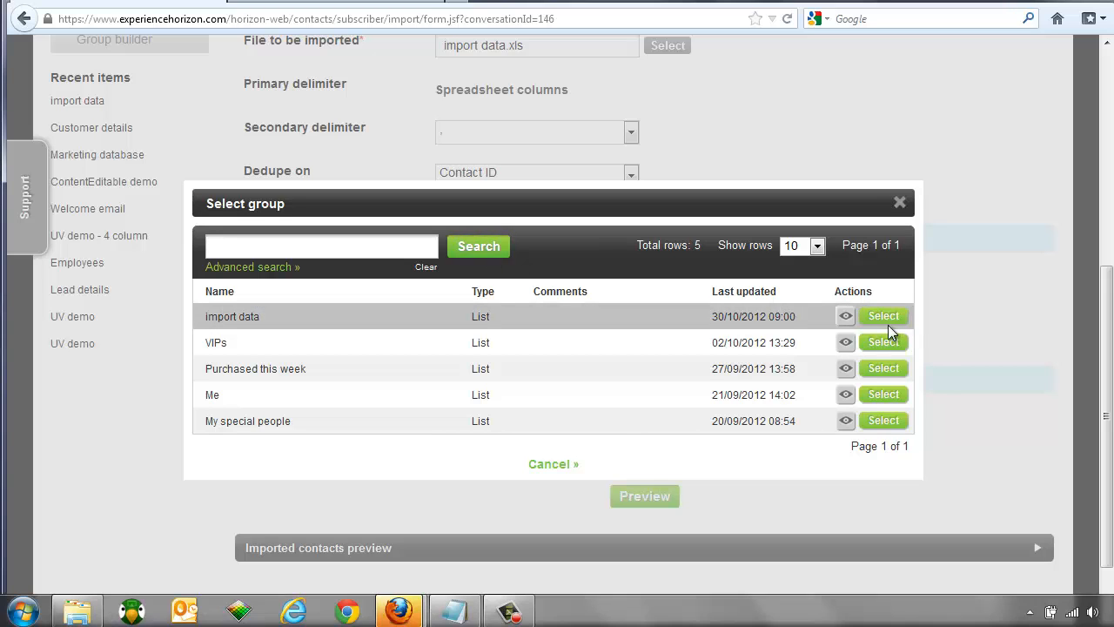
click(888, 324)
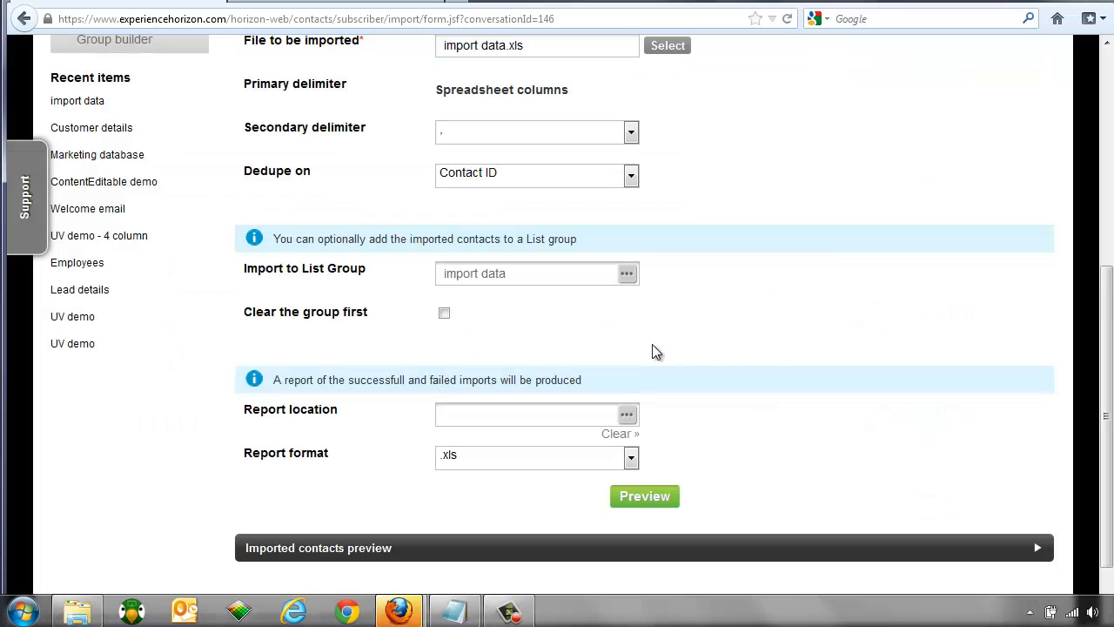
click(444, 314)
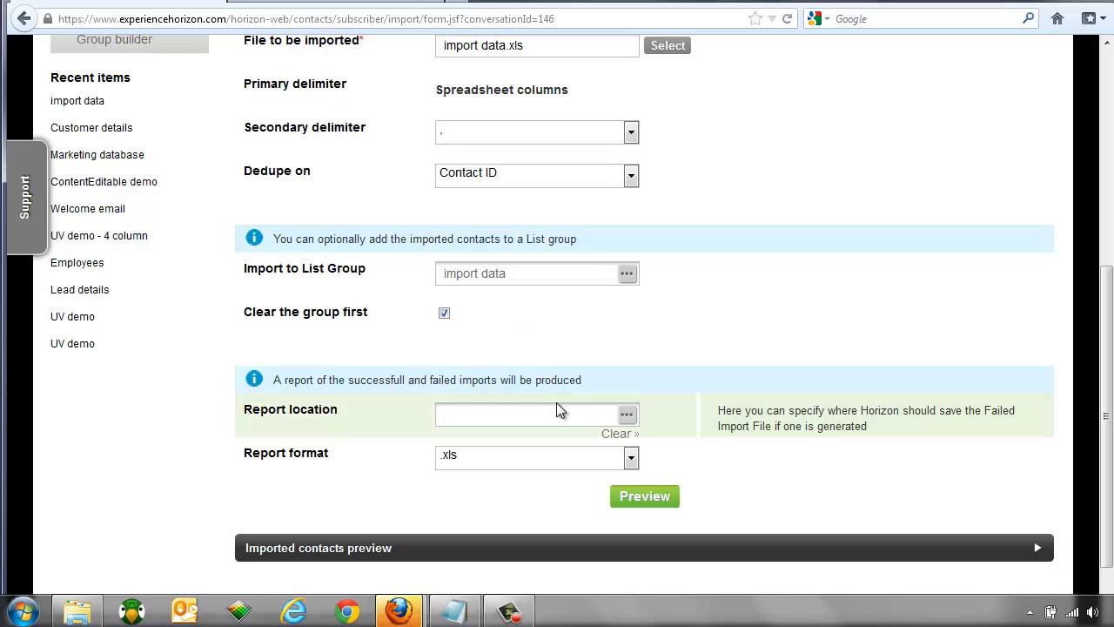
Step: Set the import report location to $HOME/Documents
click(627, 415)
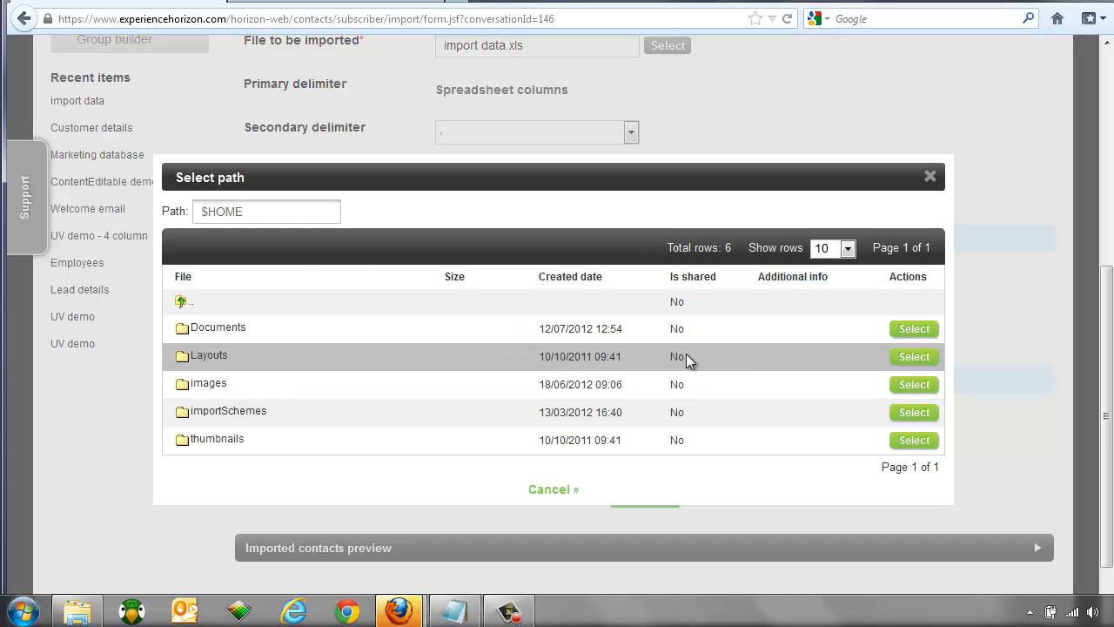
click(917, 331)
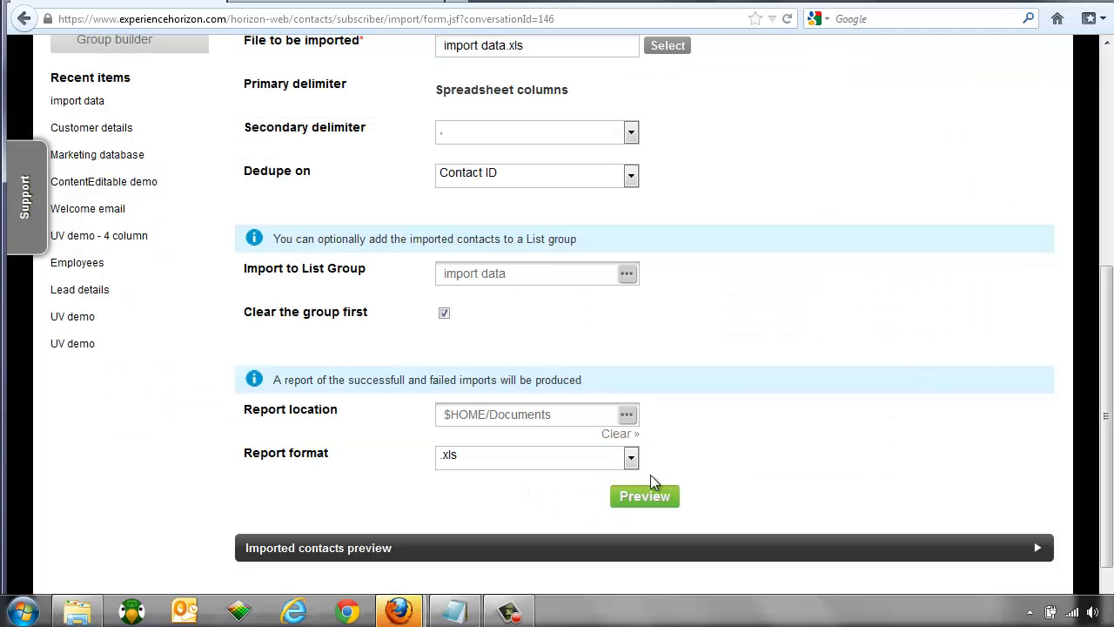
scroll(639, 405, up, 1)
scroll(639, 405, down, 1)
scroll(638, 405, down, 2)
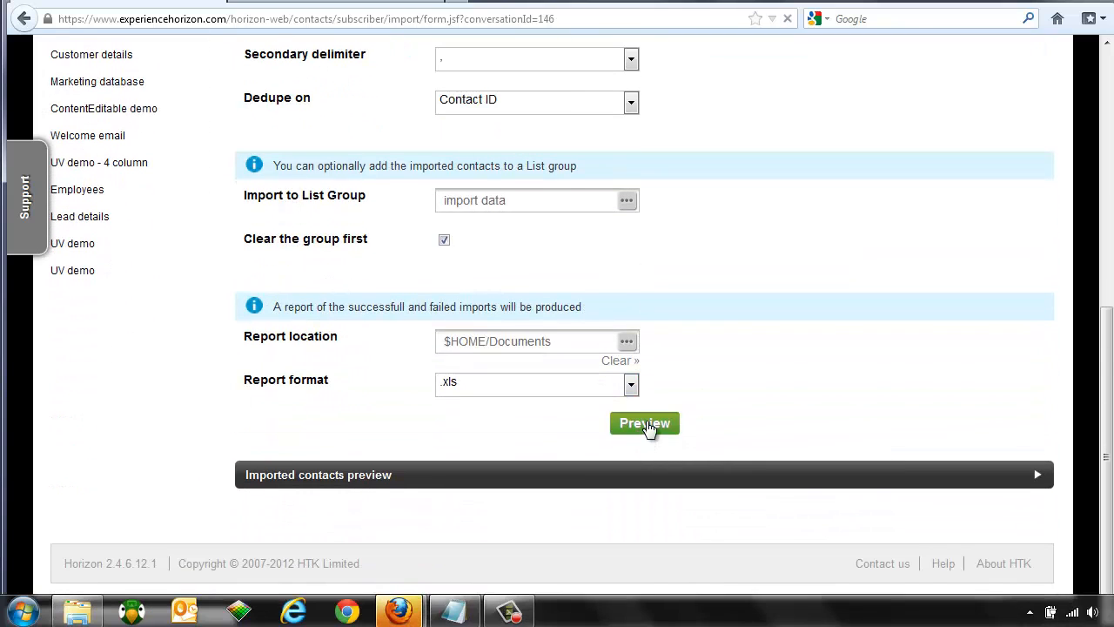
Step: Preview the import, keep last_name mapped to last_name in the Standard scheme, and accept the mapping
click(647, 425)
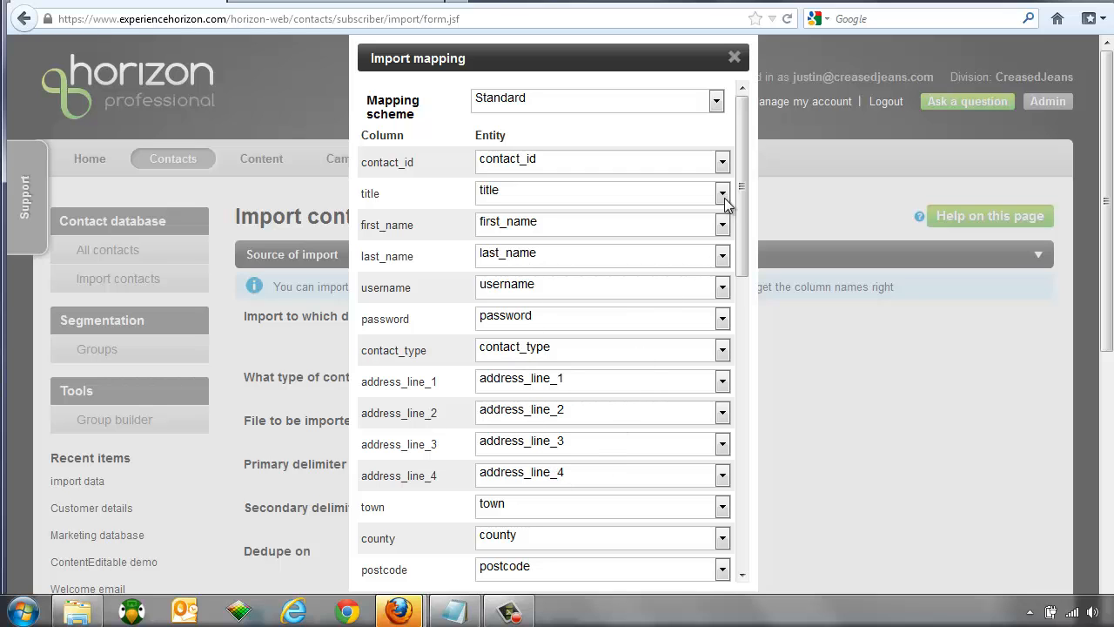
drag(743, 171, 759, 196)
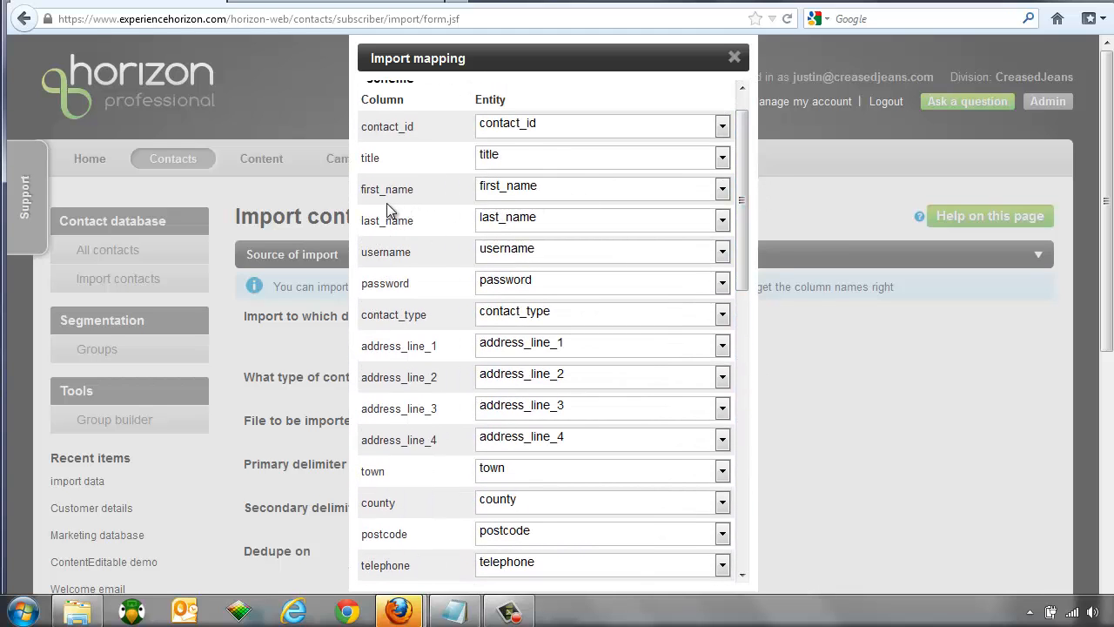
click(503, 222)
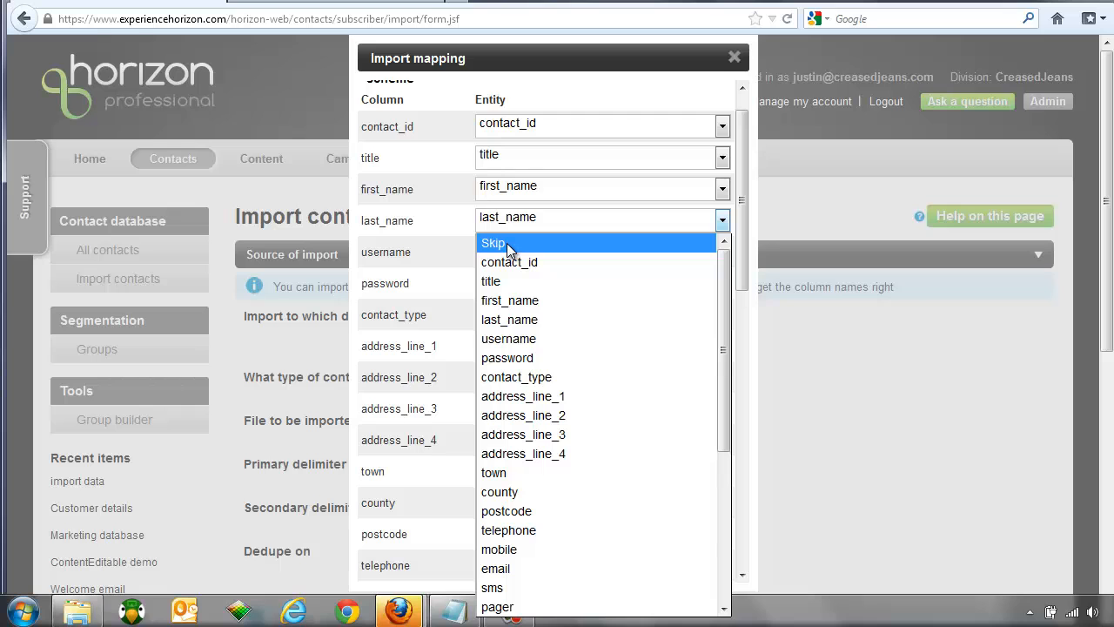
click(415, 232)
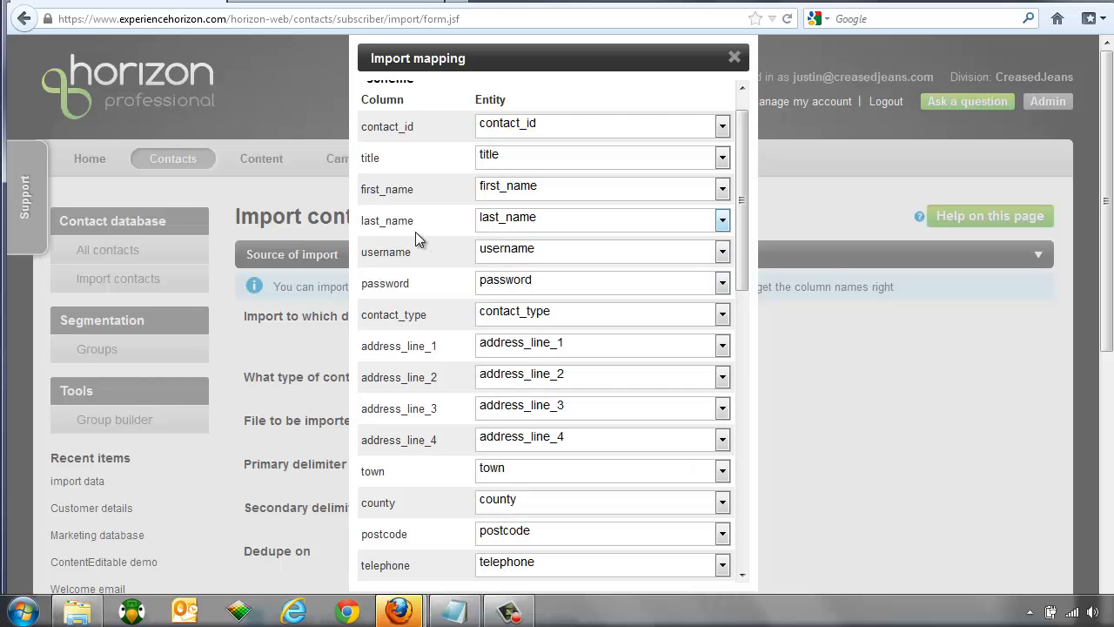
drag(742, 255, 741, 579)
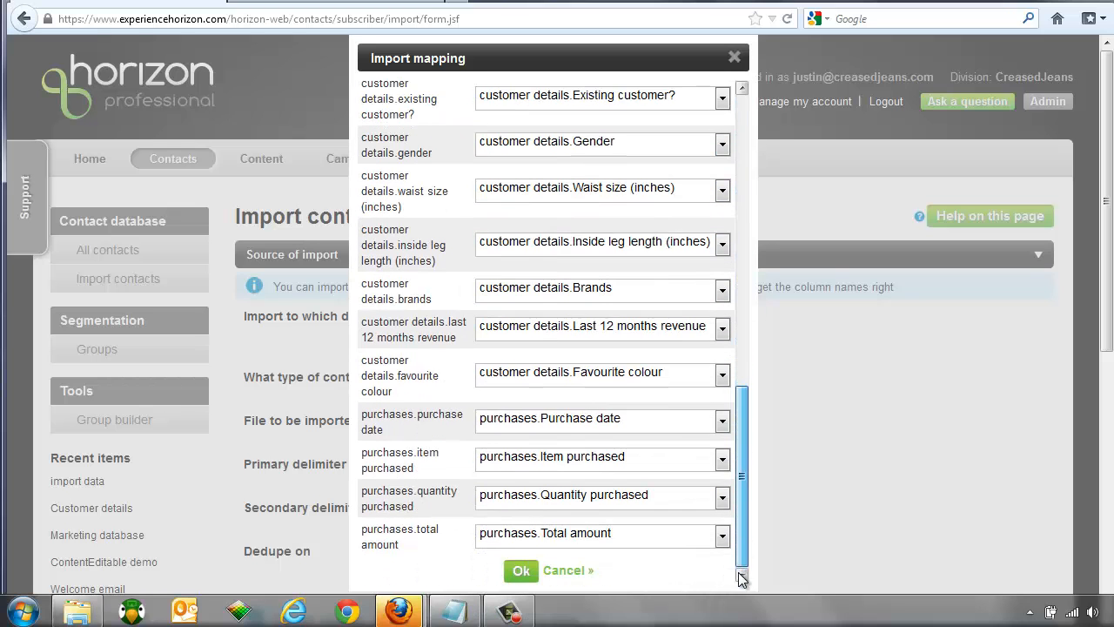
click(521, 570)
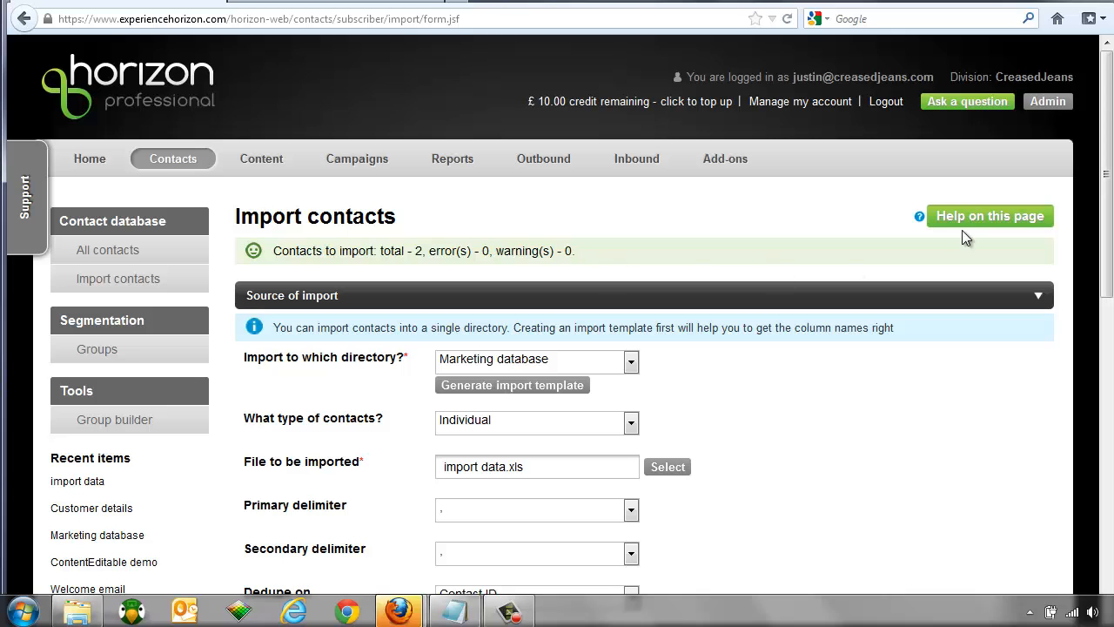
Step: Inspect the second previewed contact's details, then import both contacts
drag(1108, 201, 1111, 535)
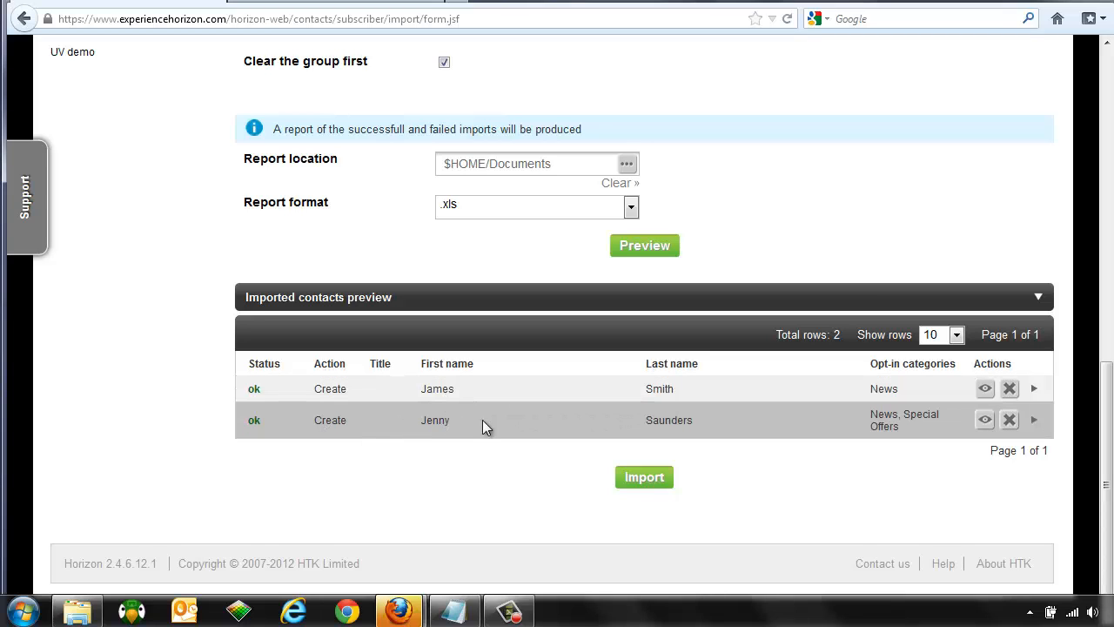
click(985, 420)
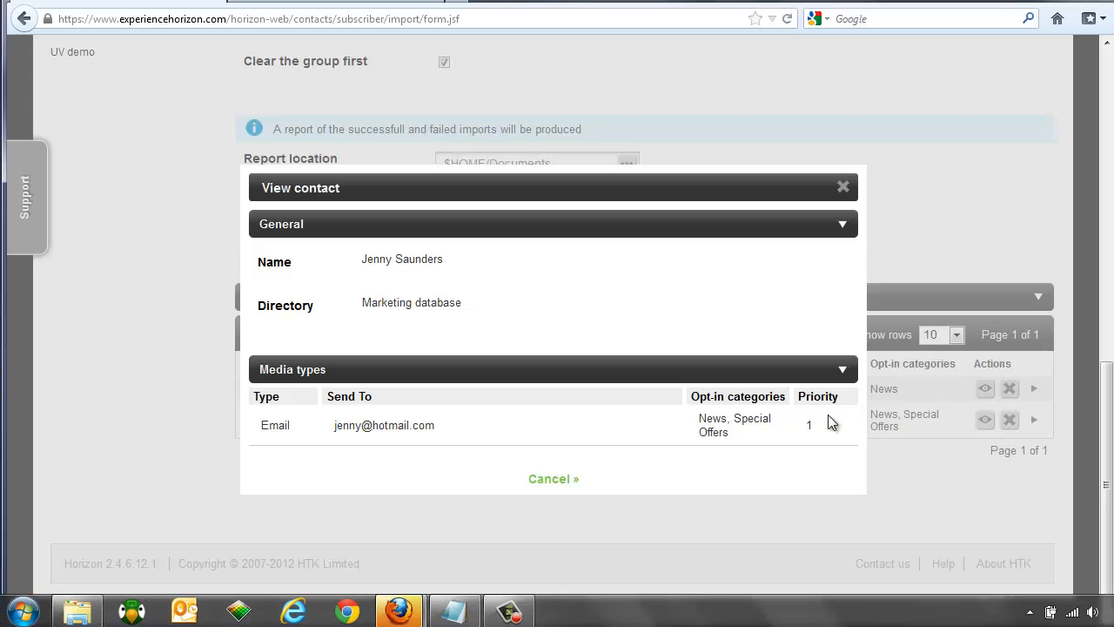
click(554, 481)
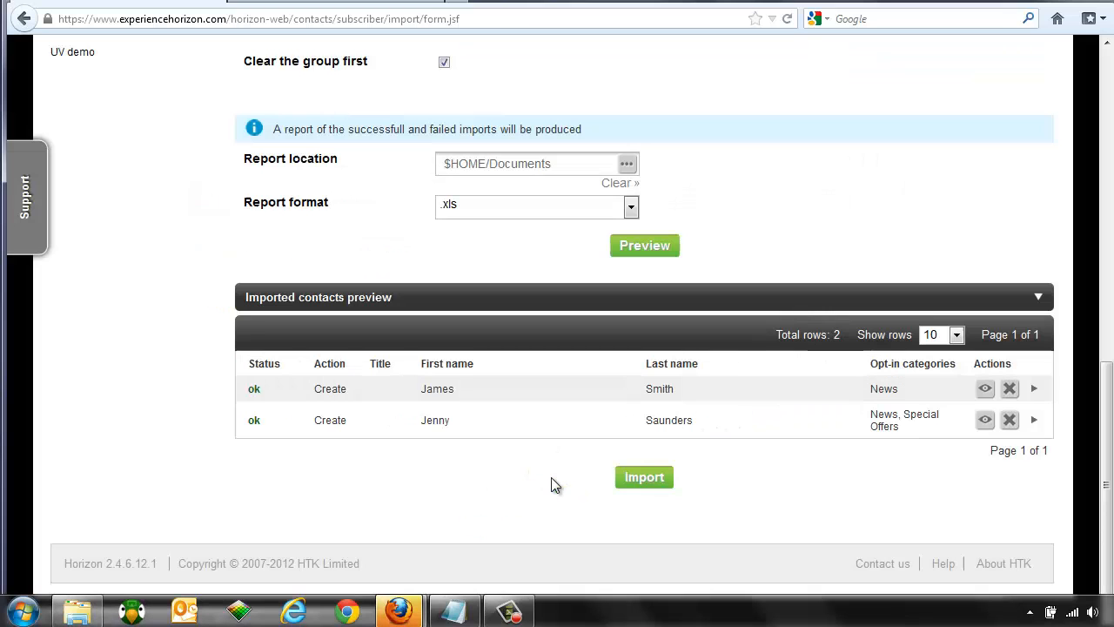
click(644, 478)
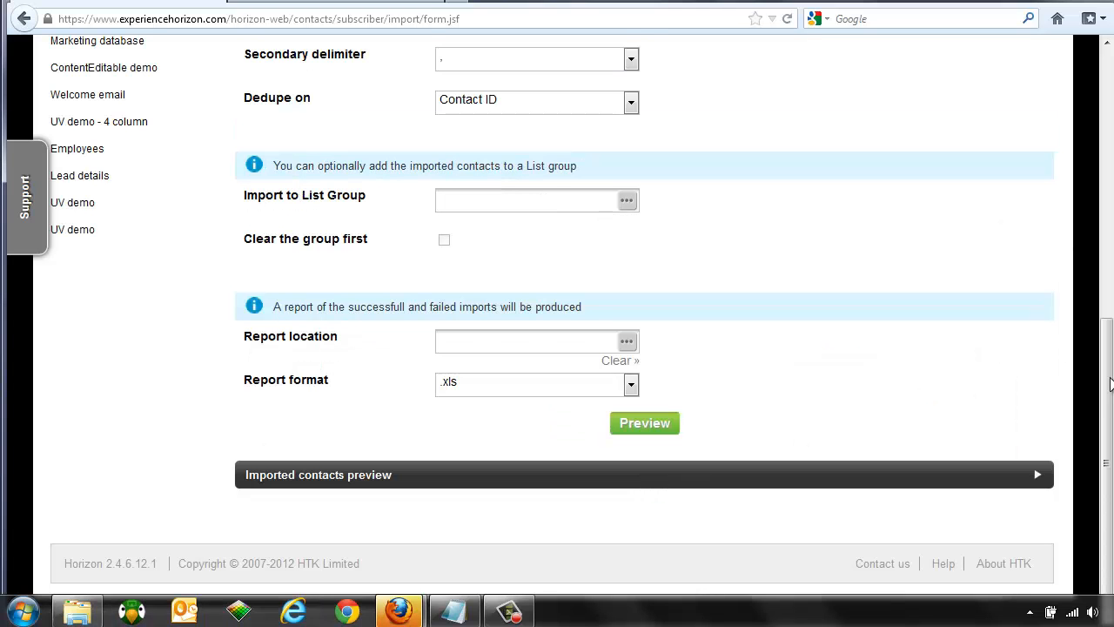
drag(1109, 384, 1108, 111)
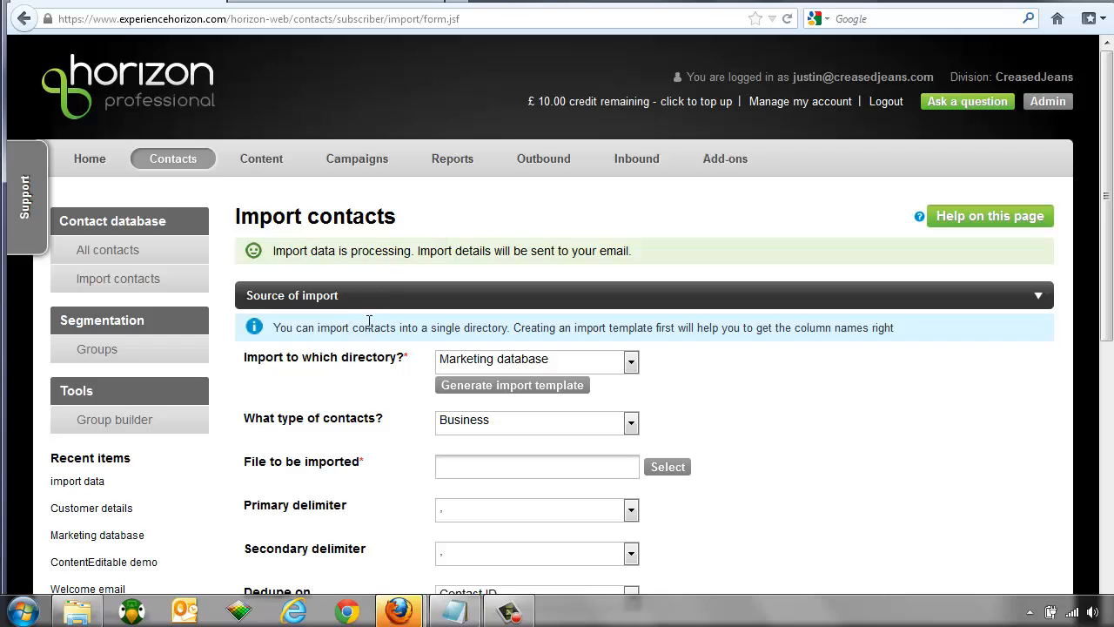